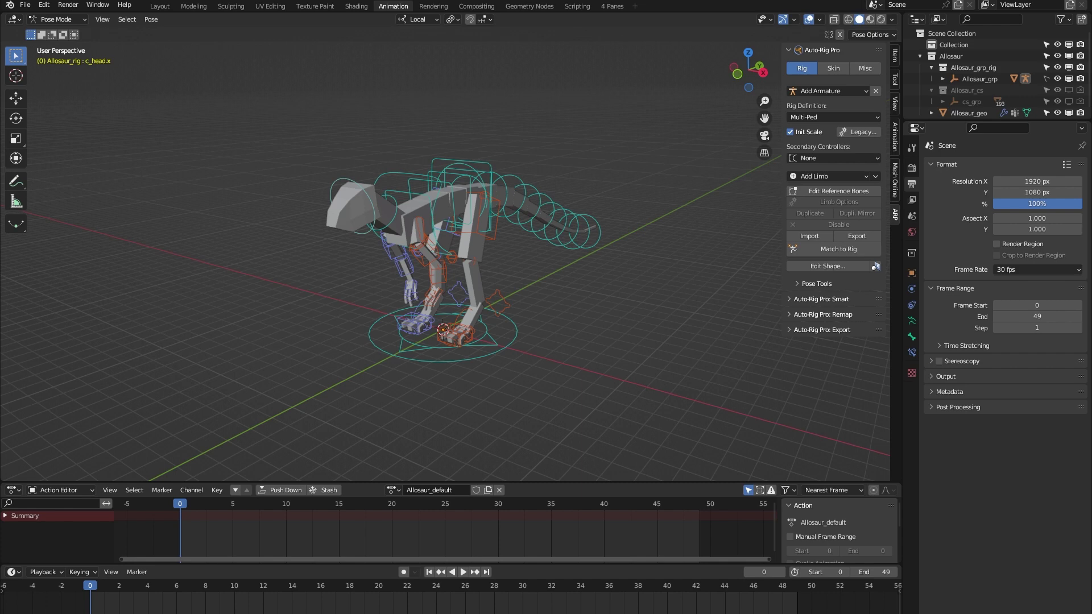
Step: Assign the Allosaur_walk action, play it, and watch it in the 4 Panes layout
left_click(393, 491)
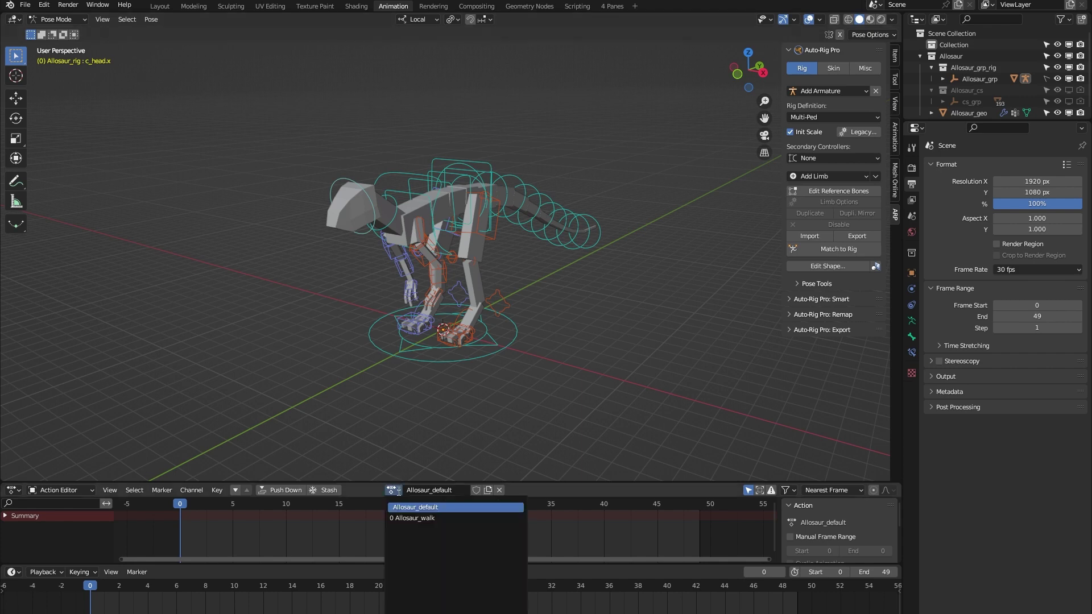
left_click(413, 519)
key("space")
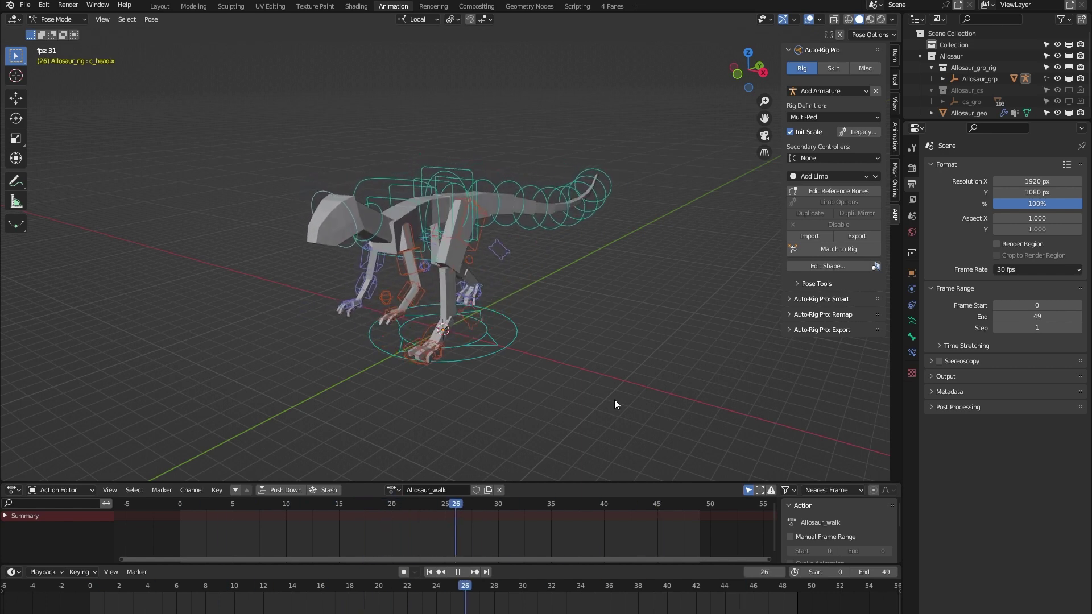
left_click(612, 7)
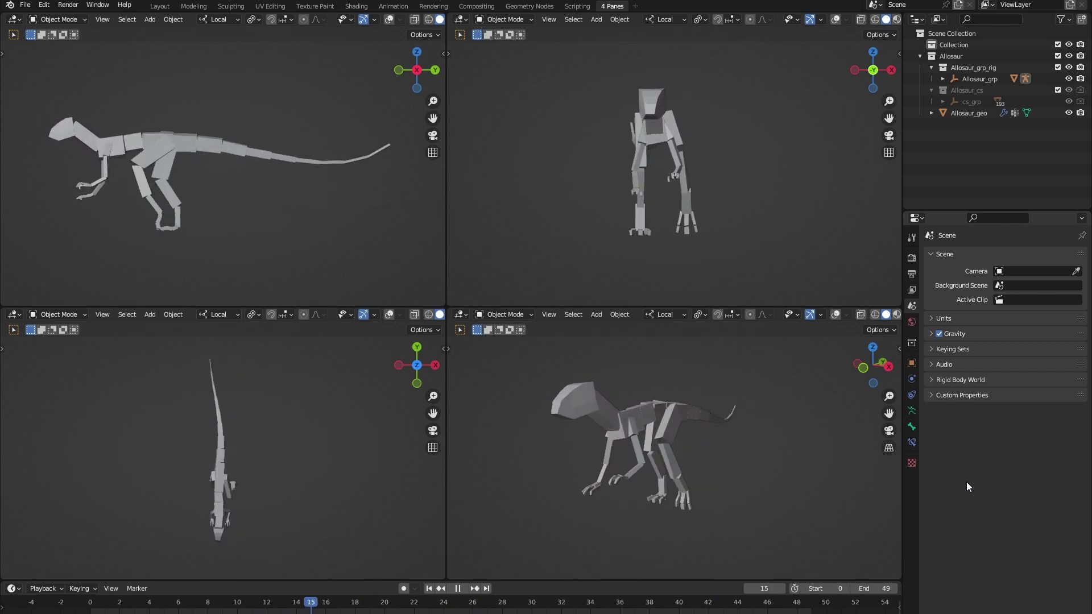
Step: Back in the Animation workspace, reassign Allosaur_default and return to frame 0
left_click(394, 6)
left_click(393, 490)
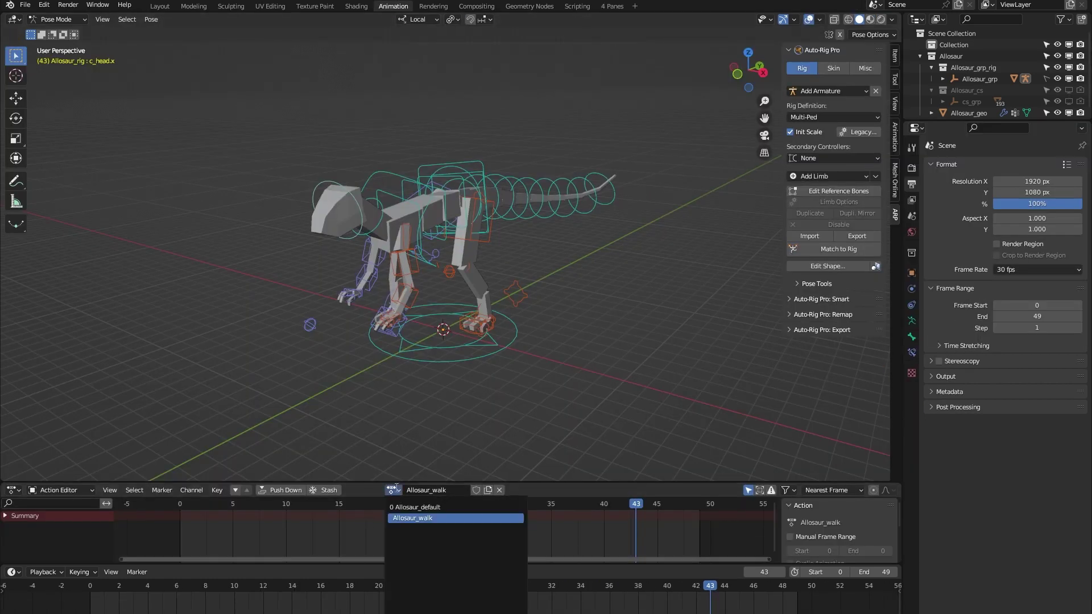
left_click(411, 507)
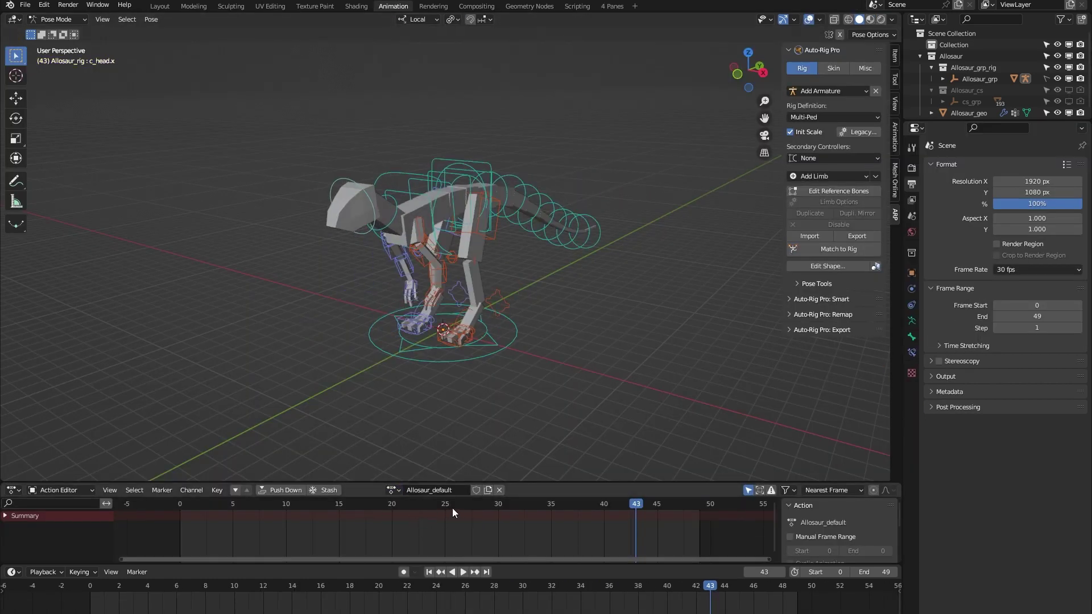
left_click(182, 503)
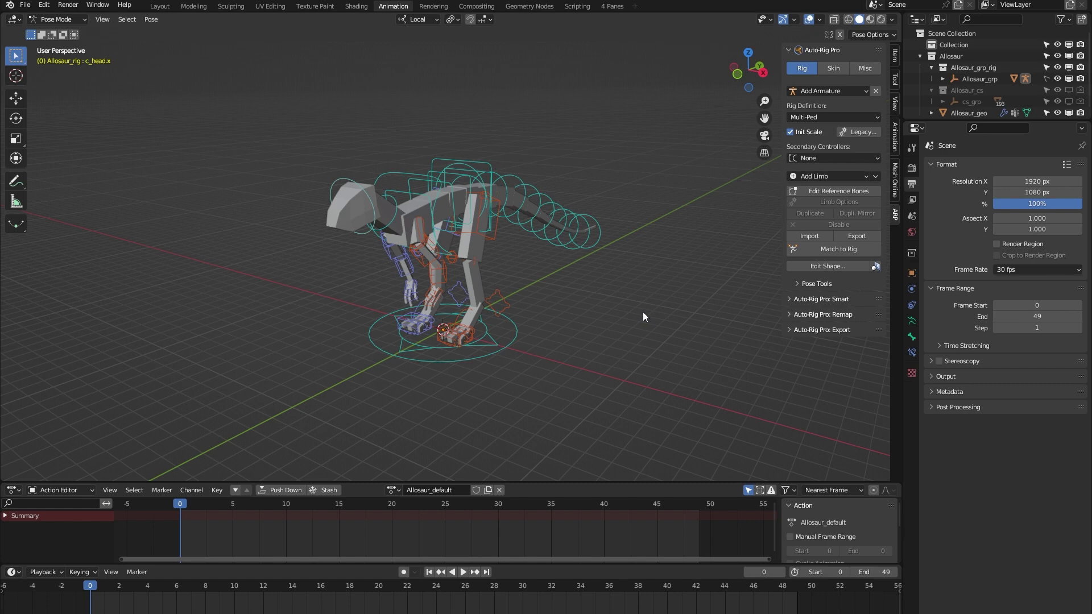
Step: Use Edit Reference Bones in the Auto-Rig Pro panel to show the upright rest bones
left_click(860, 191)
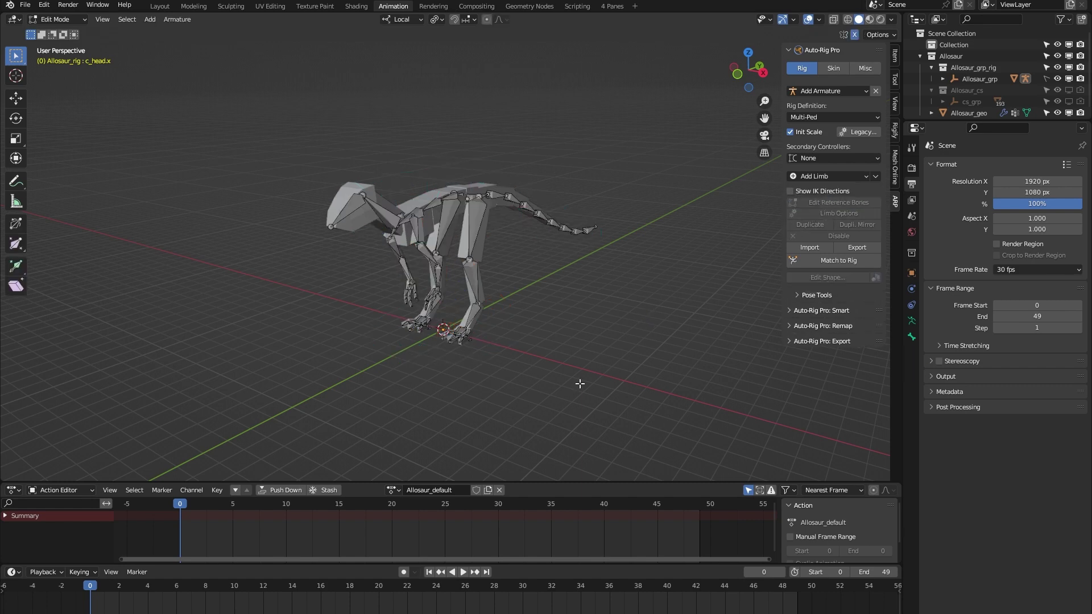
Step: Leave Edit Mode and select the Allosaur_geo block mesh for a closer look
key("Tab")
left_click(357, 188)
middle_click_drag(407, 335, 376, 323)
scroll(367, 283, "up", 2)
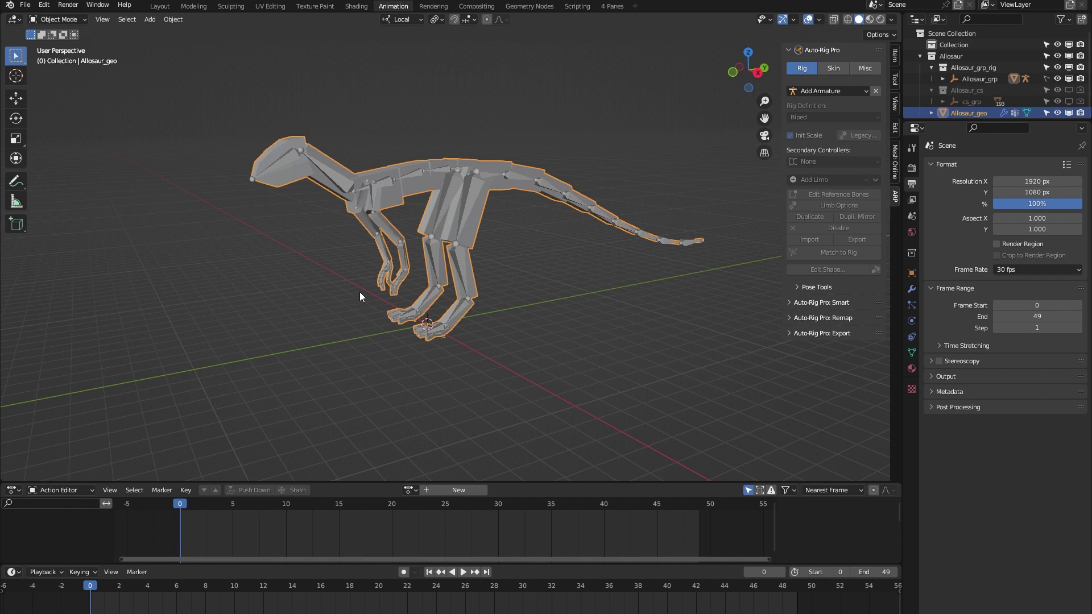
Step: Delete the Allosaur_geo block mesh, restore it with undo, then reselect the Allosaur rig
key("Delete")
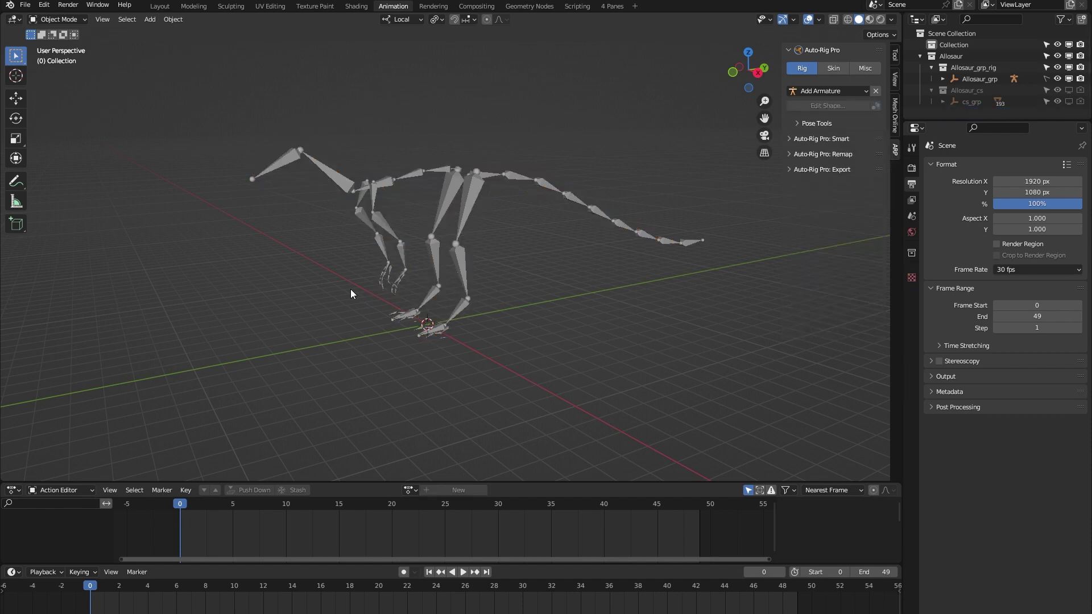
key("ctrl+z")
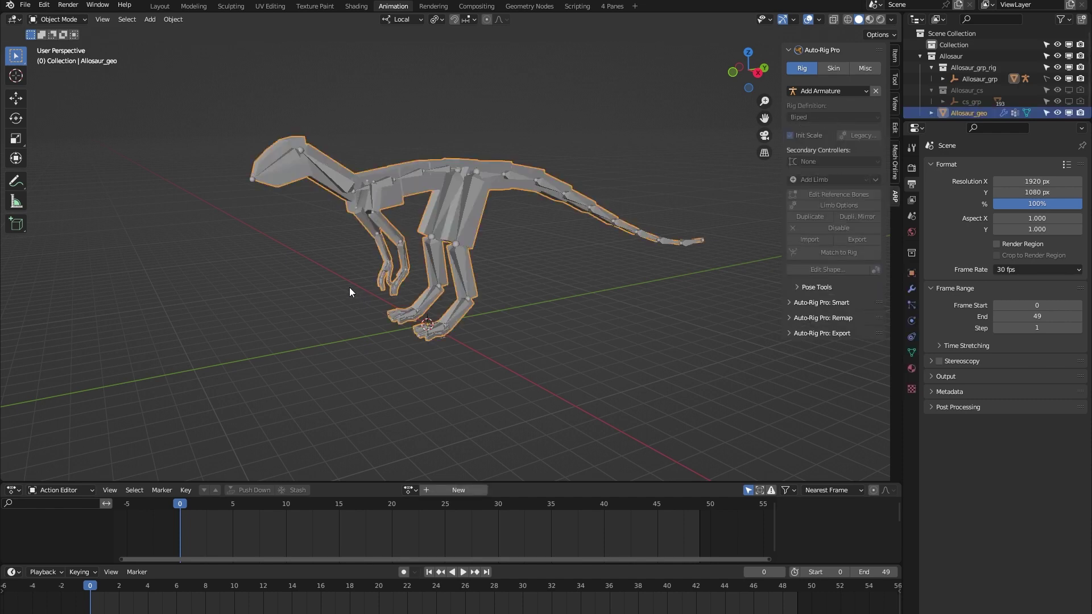
middle_click_drag(305, 308, 297, 344)
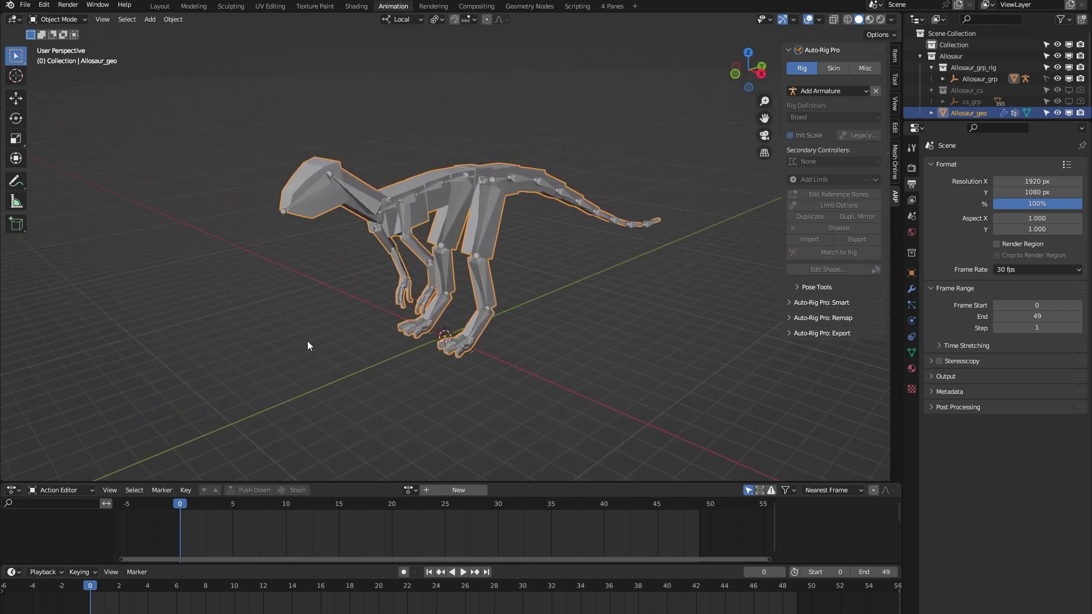
left_click(316, 191)
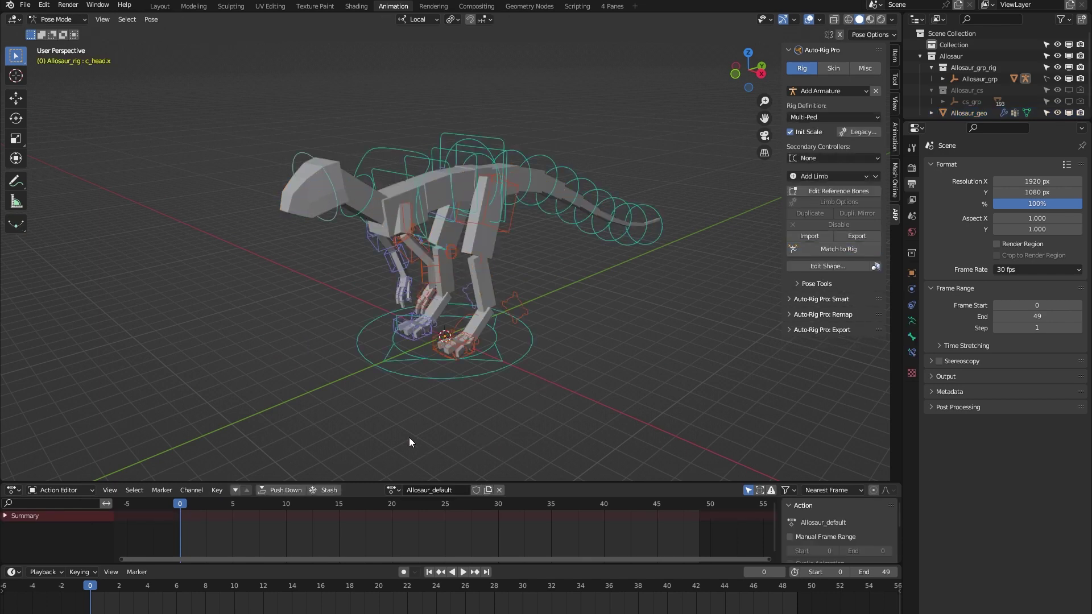
Step: Slide the whole rig along Y with c_pos, then cancel back to the origin
left_click(405, 375)
key("shift+space")
key("g")
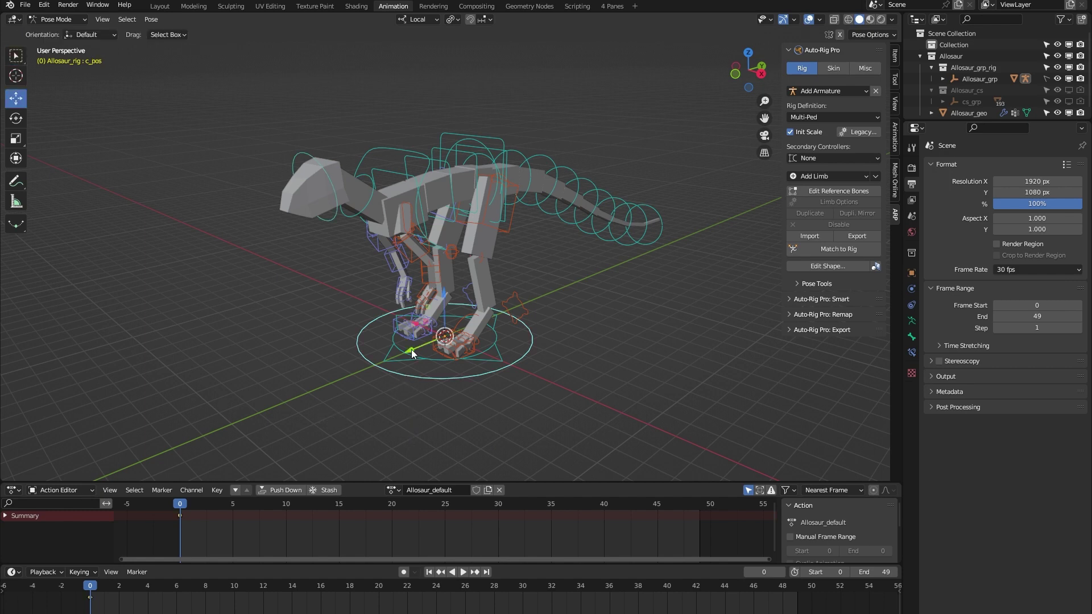
left_click_drag(412, 351, 612, 309)
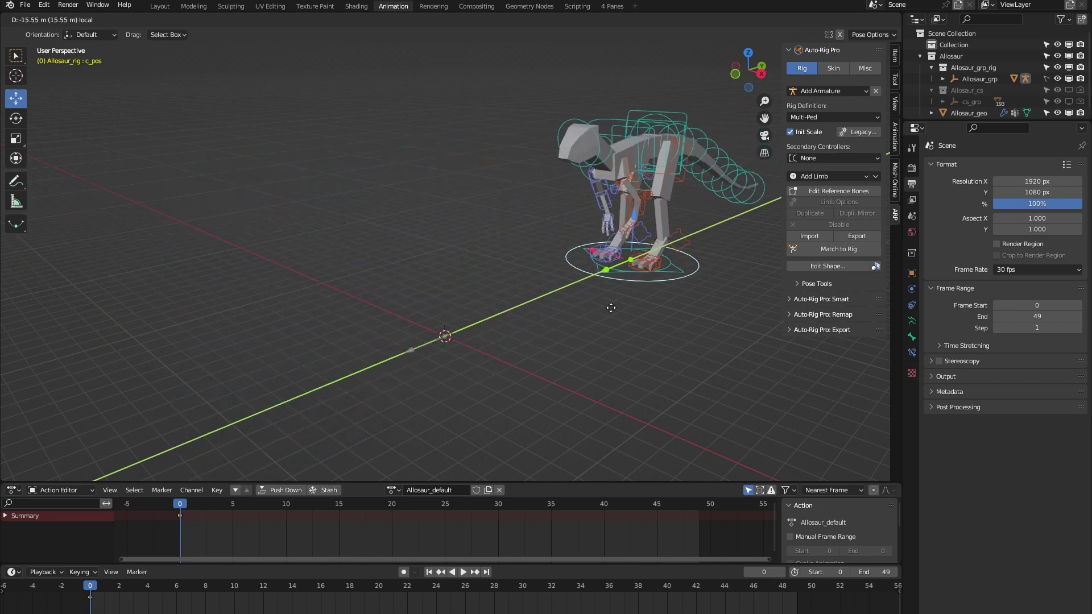
right_click(611, 308)
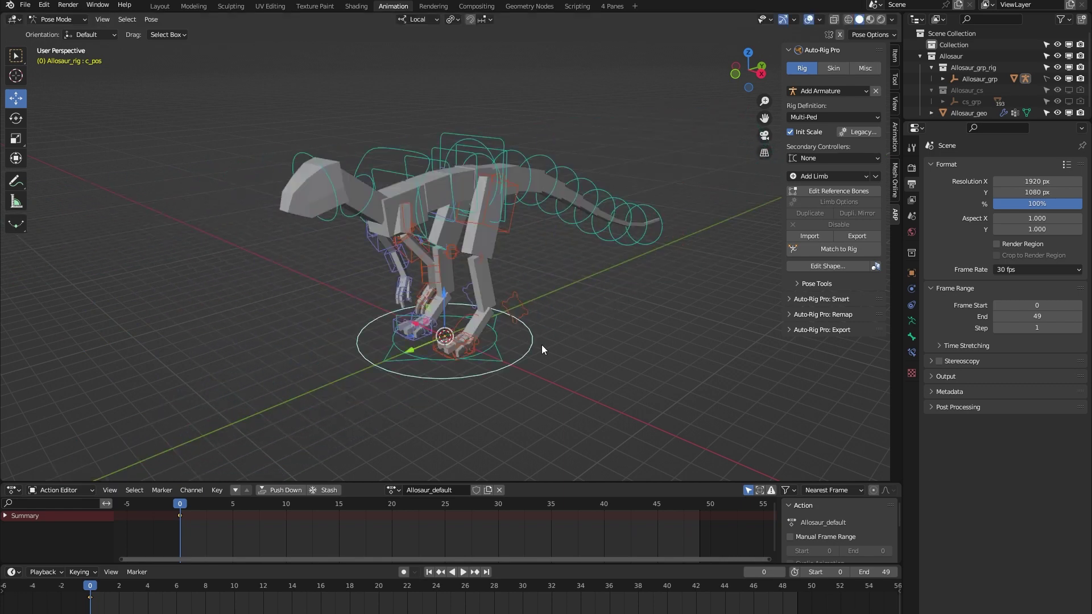
Step: Slide the rig along its local Y with c_traj, then cancel to restore it
left_click(497, 350)
left_click_drag(409, 349, 546, 356)
key("Escape")
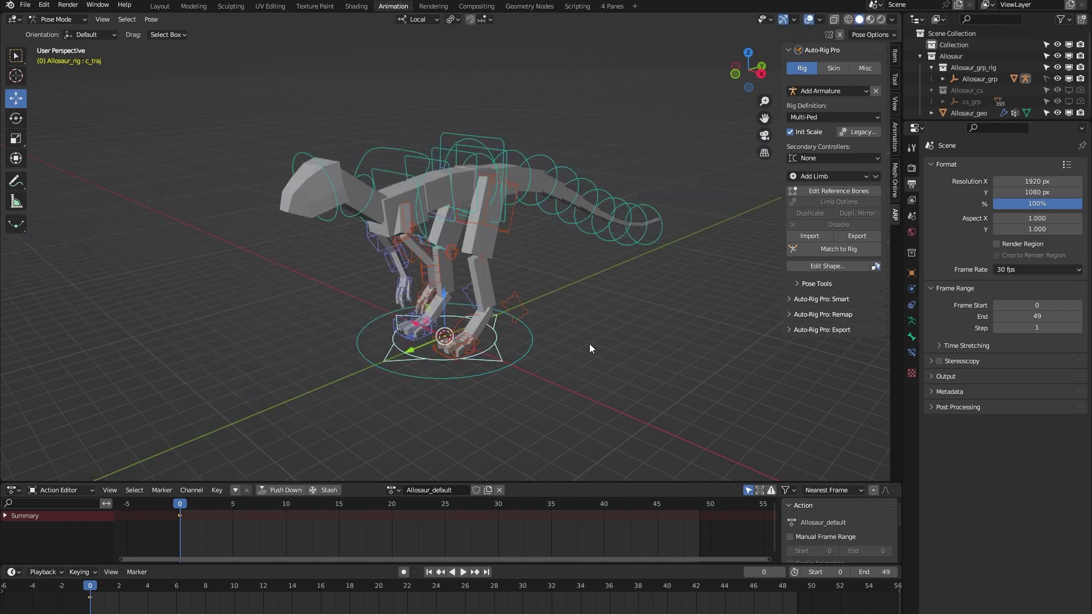
left_click(495, 137)
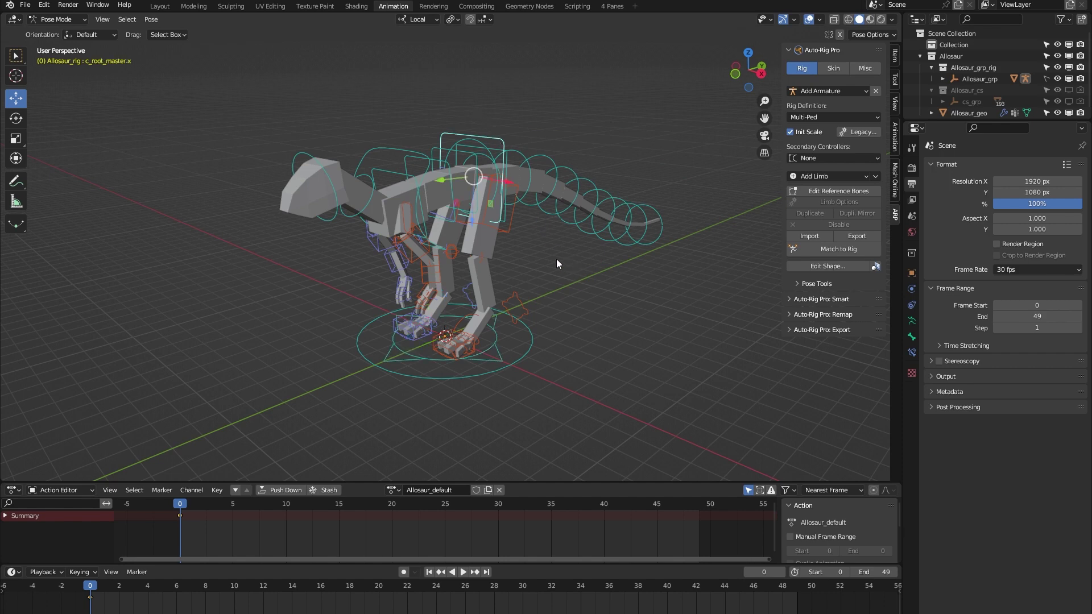
Step: Lower the body on Z with c_root_master.x, then undo the move
middle_click_drag(595, 295, 575, 288)
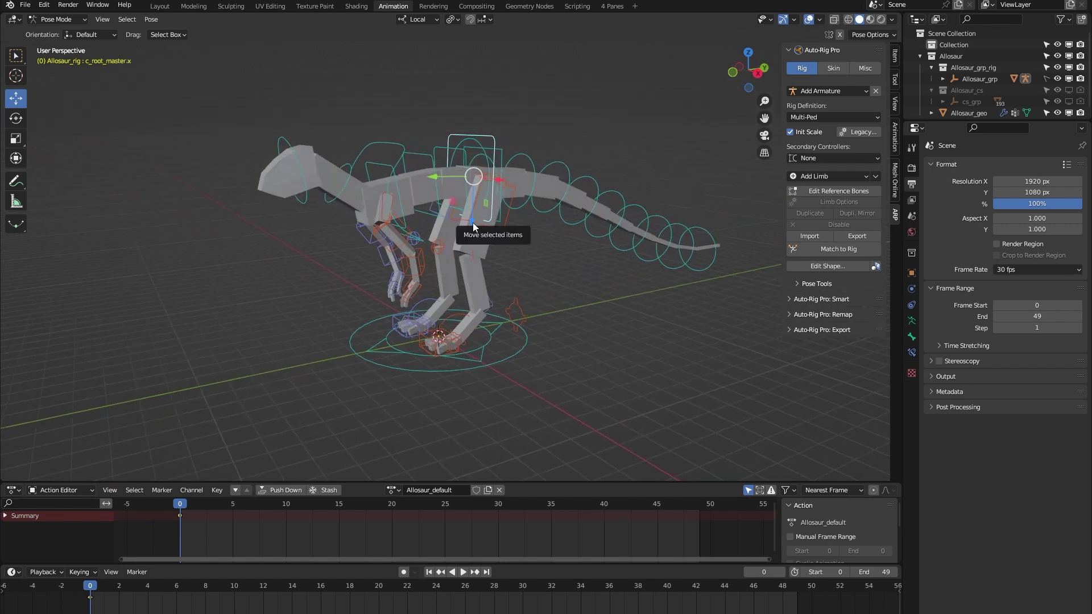
left_click_drag(476, 228, 448, 260)
key("ctrl+z")
Step: Rotate the body 43.15° with c_root.x, then undo it and view the rig from the side
left_click(462, 139)
middle_click_drag(534, 198, 392, 209)
key("shift+space")
key("r")
left_click_drag(443, 150, 441, 176)
key("ctrl+z")
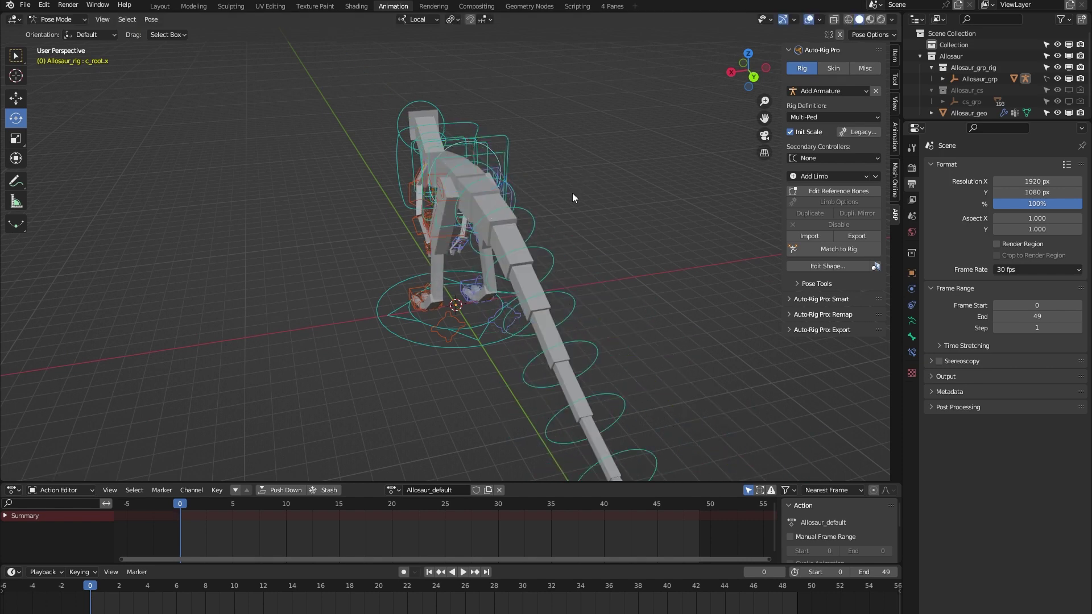
middle_click_drag(573, 193, 526, 145)
Step: Curl the tail up about 46° with c_tail_master.x, then undo it
left_click(500, 146)
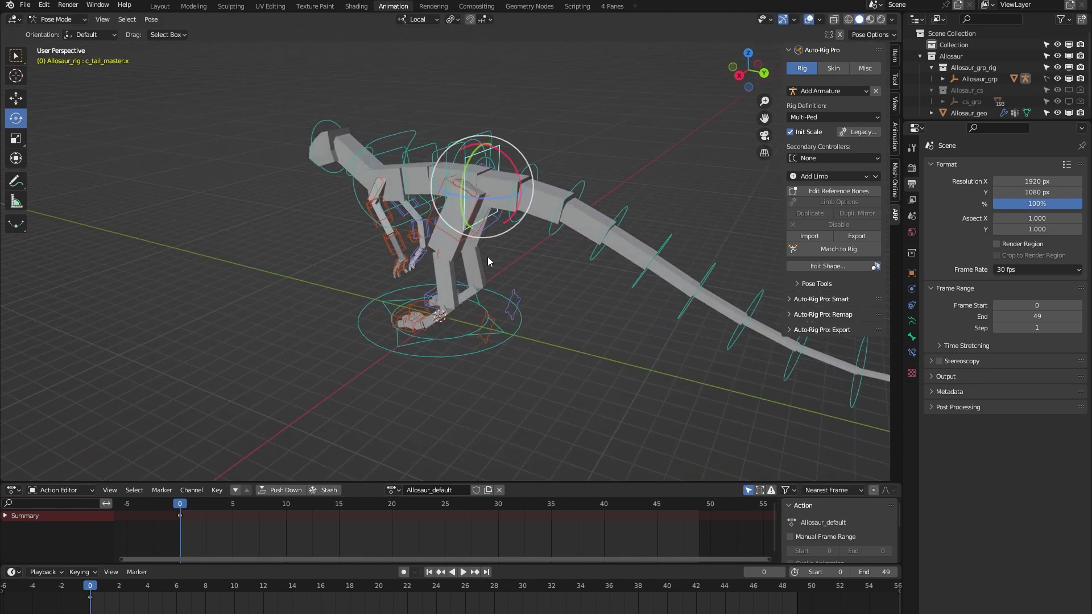
middle_click_drag(487, 257, 538, 313)
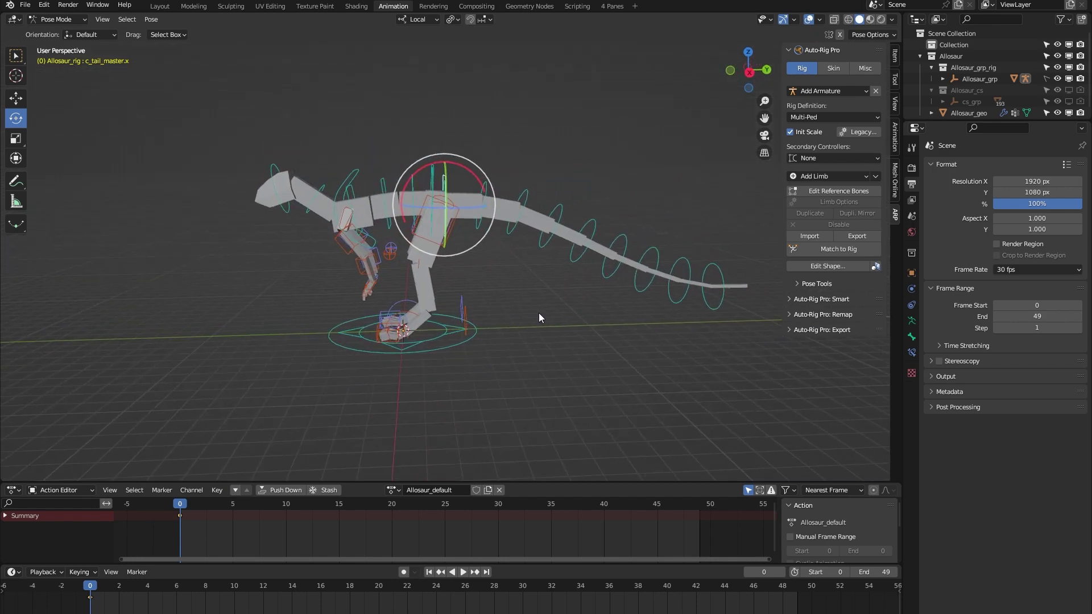
mouse_move(418, 169)
left_mouse_down()
mouse_move(413, 202)
mouse_move(431, 170)
left_mouse_up()
key("ctrl+z")
Step: Bend the spine with c_spine_master.x to raise the torso, then undo and deselect
middle_click_drag(252, 274, 294, 286)
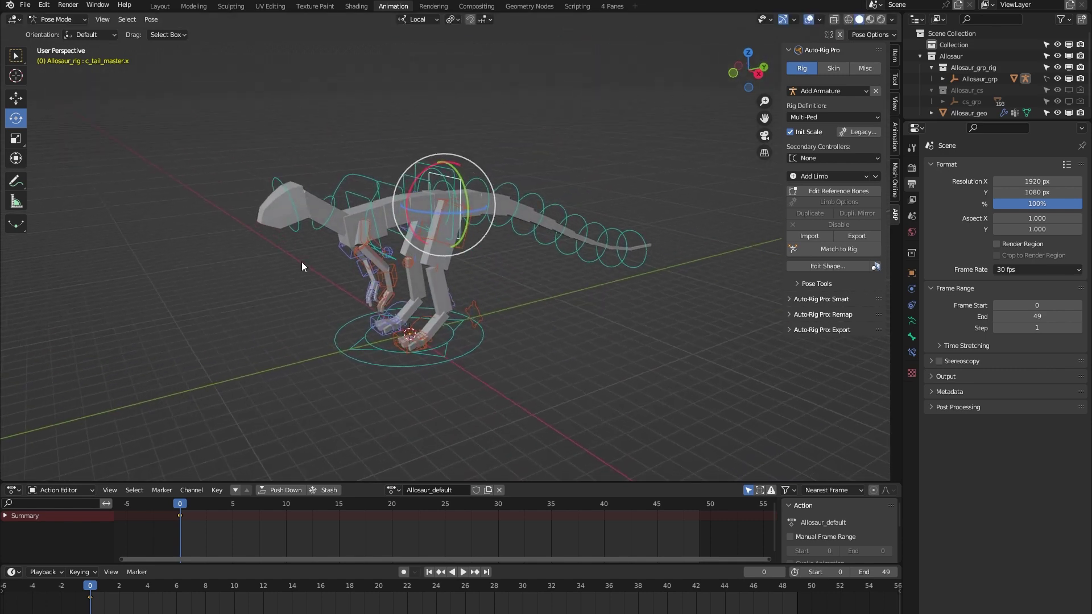
left_click(346, 174)
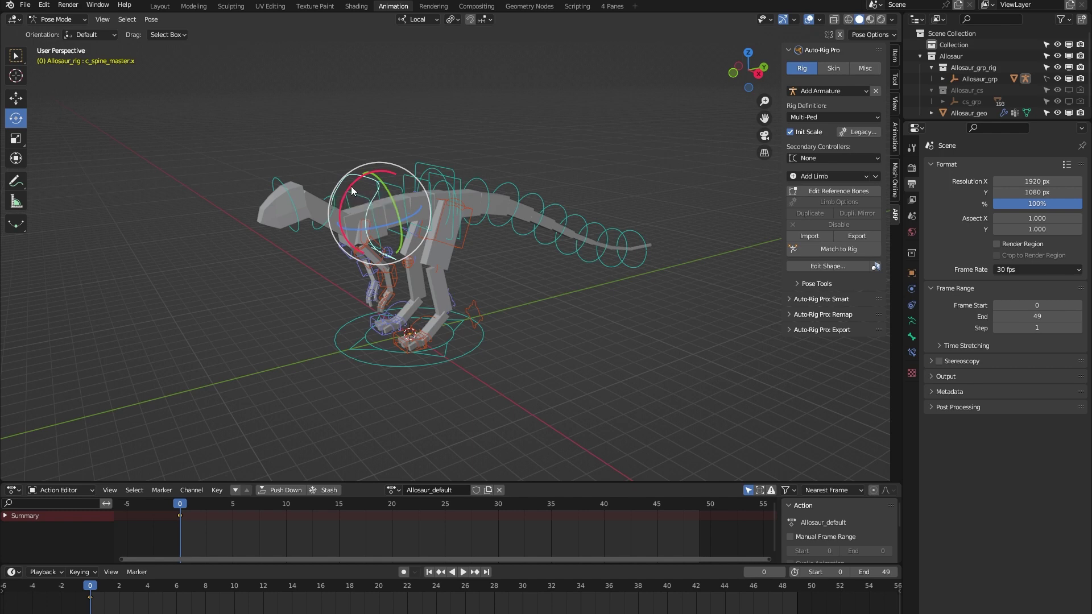
left_click_drag(351, 188, 355, 161)
key("ctrl+z")
left_click(293, 287)
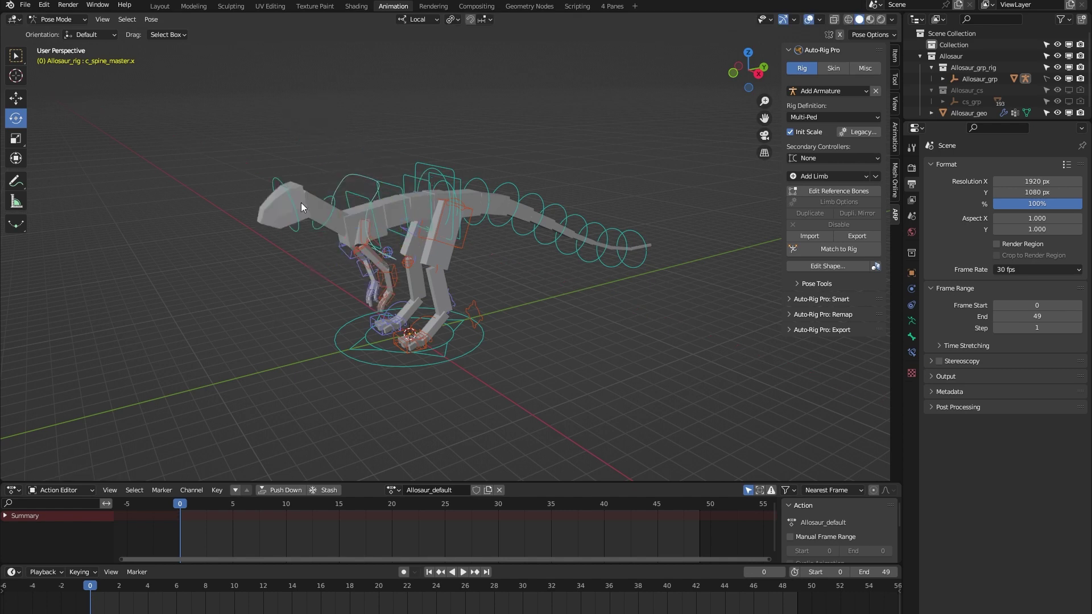
Step: Show the Tool tab's pose options and swing c_neck.x while the head stays locked
left_click(278, 178)
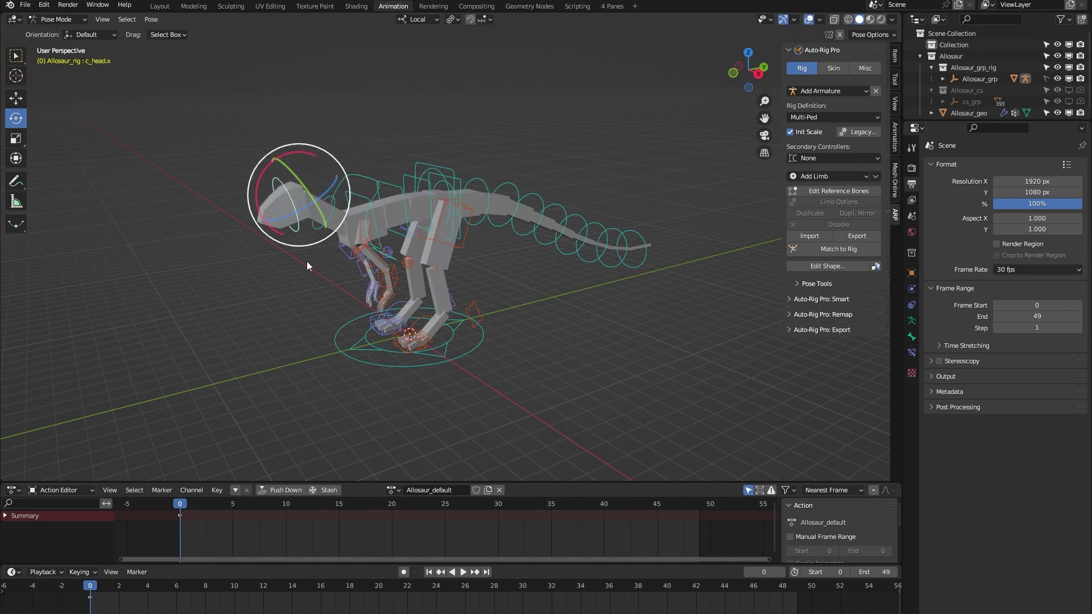
left_click(896, 77)
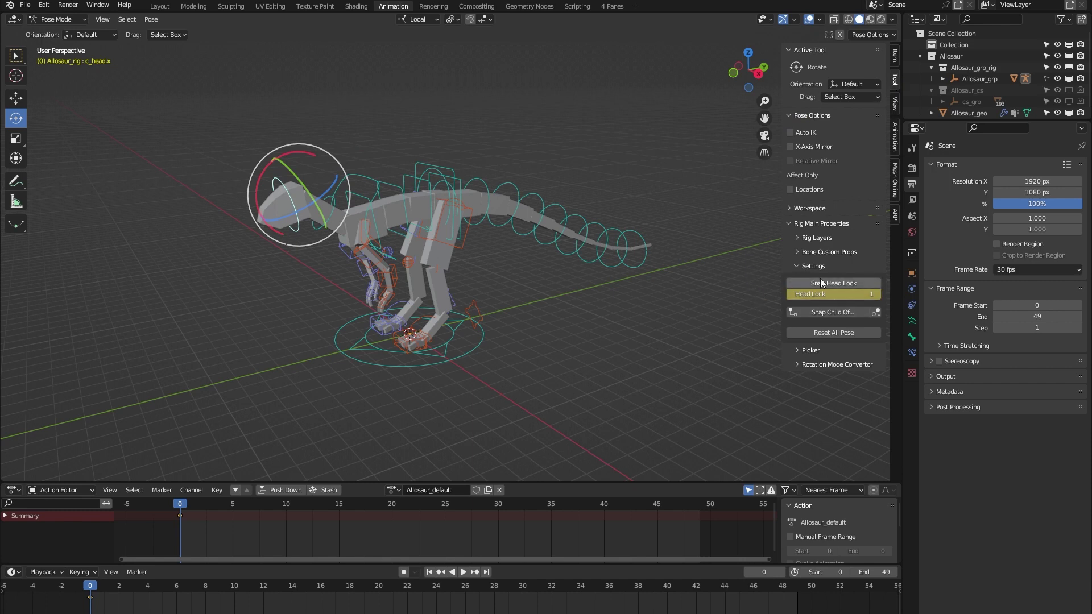
key("bracketleft")
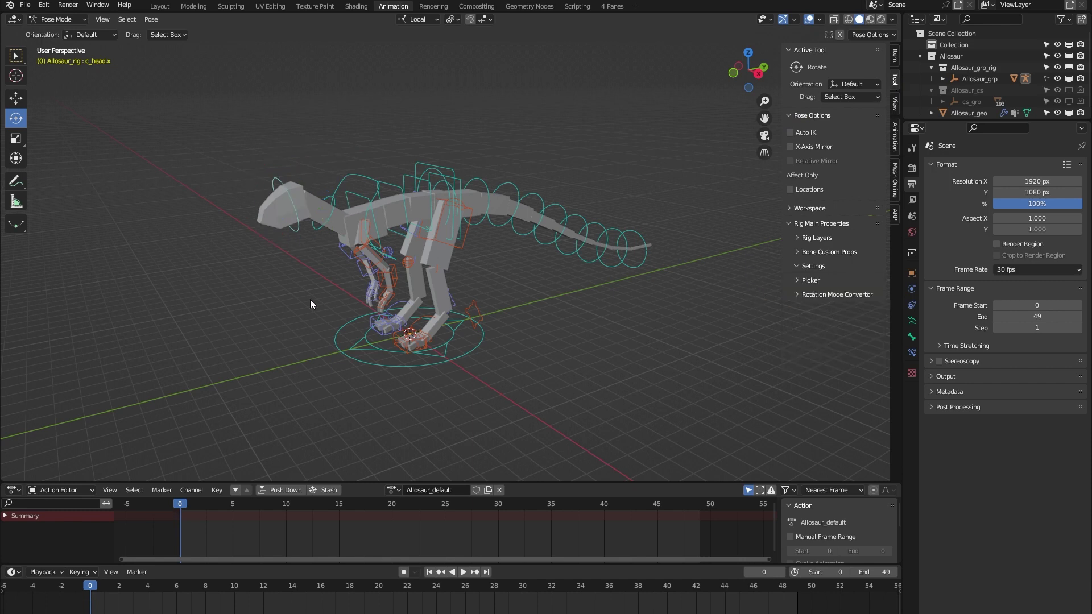
scroll(312, 279, "up", 1)
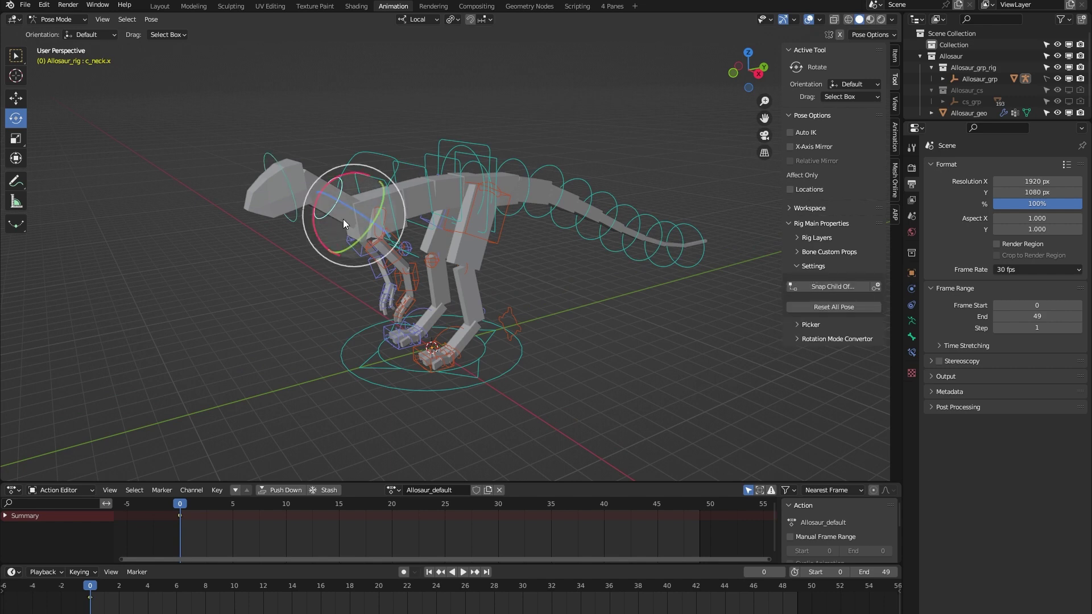
left_click_drag(344, 226, 303, 251)
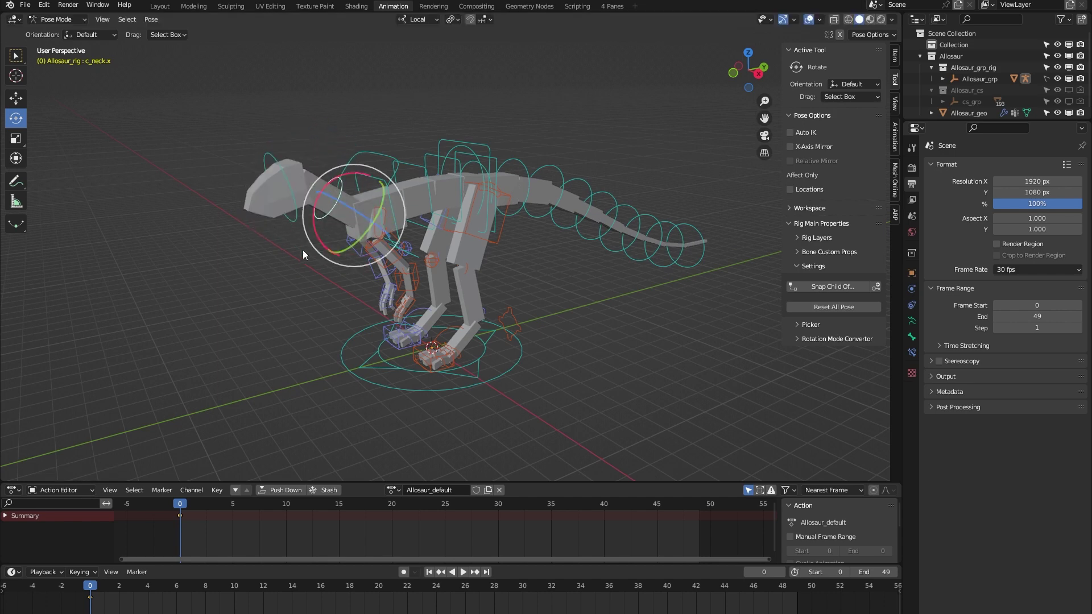
Step: Set Head Lock to 0 on c_head.x and swing the neck so the head follows
left_click(285, 171)
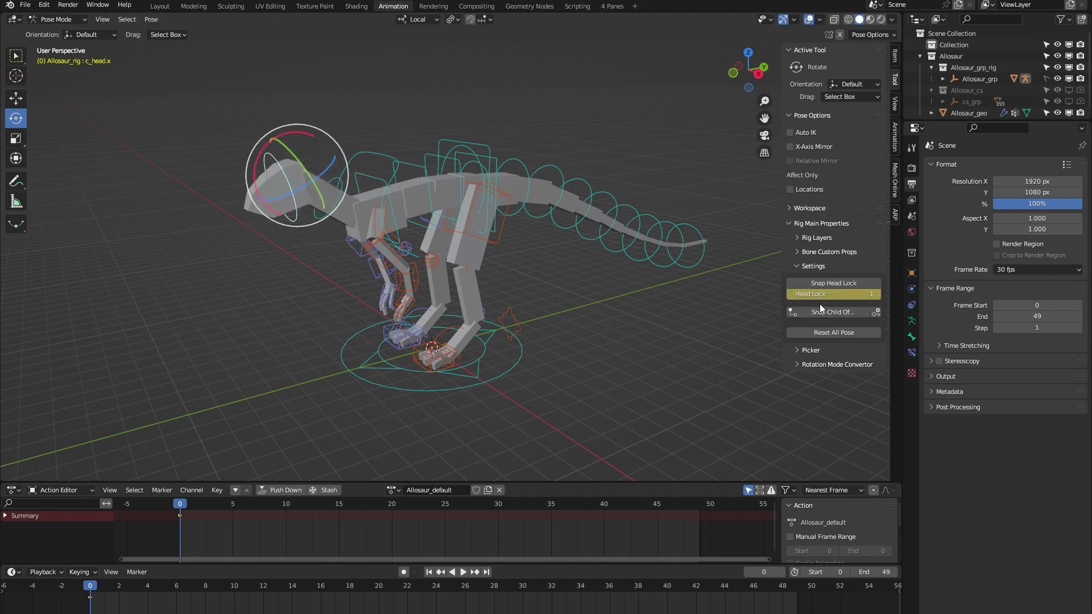
left_click(836, 295)
type("0")
key("Return")
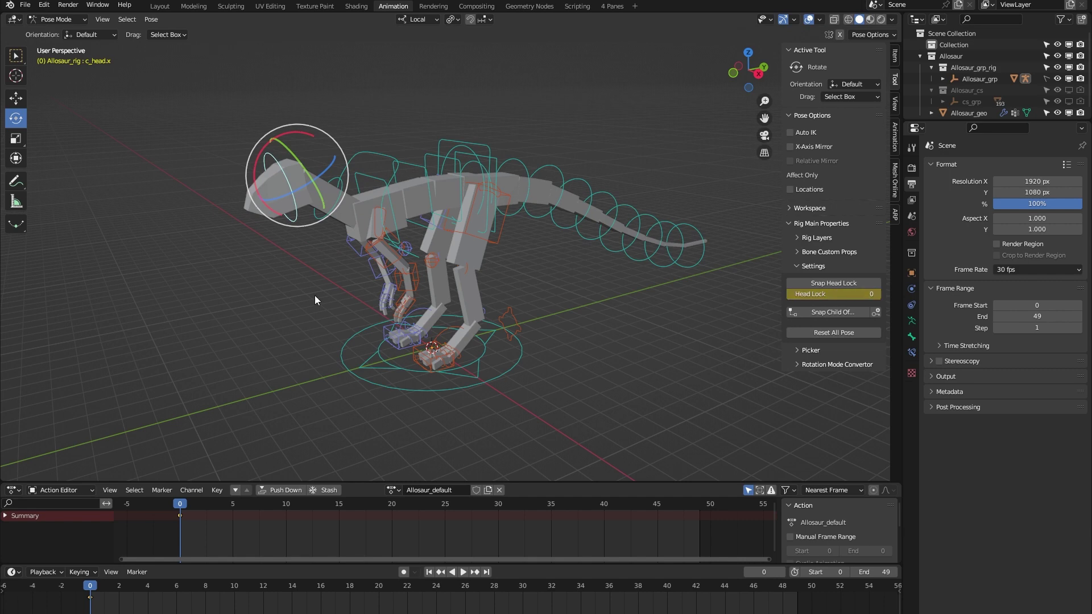
left_click(316, 294)
left_click(332, 181)
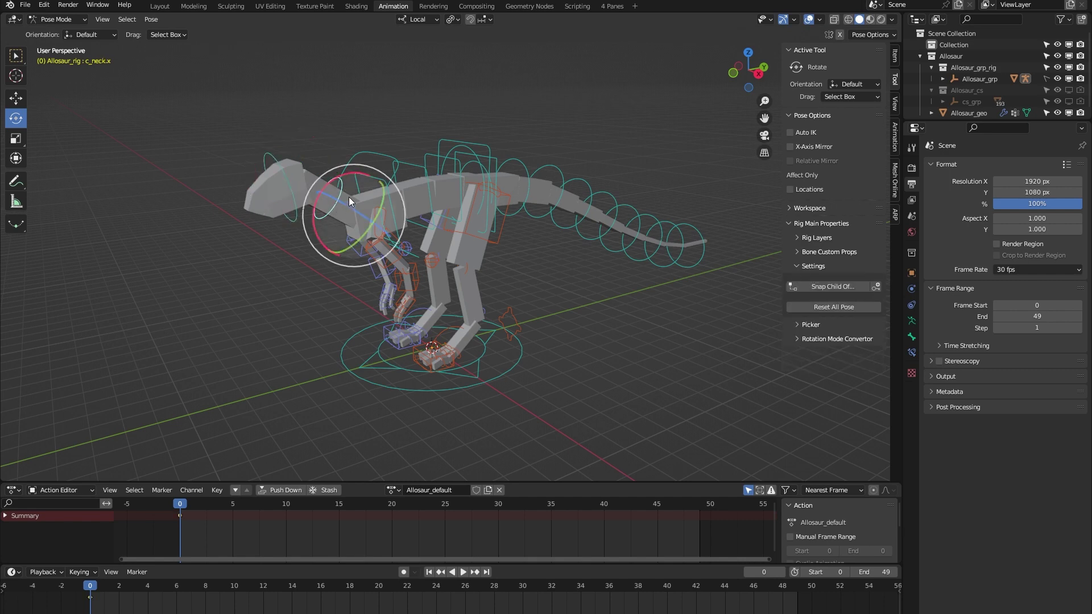
left_click_drag(350, 197, 315, 172)
Step: Set Head Lock back to 1, deselect all bones, and recentre the dinosaur
left_click(275, 160)
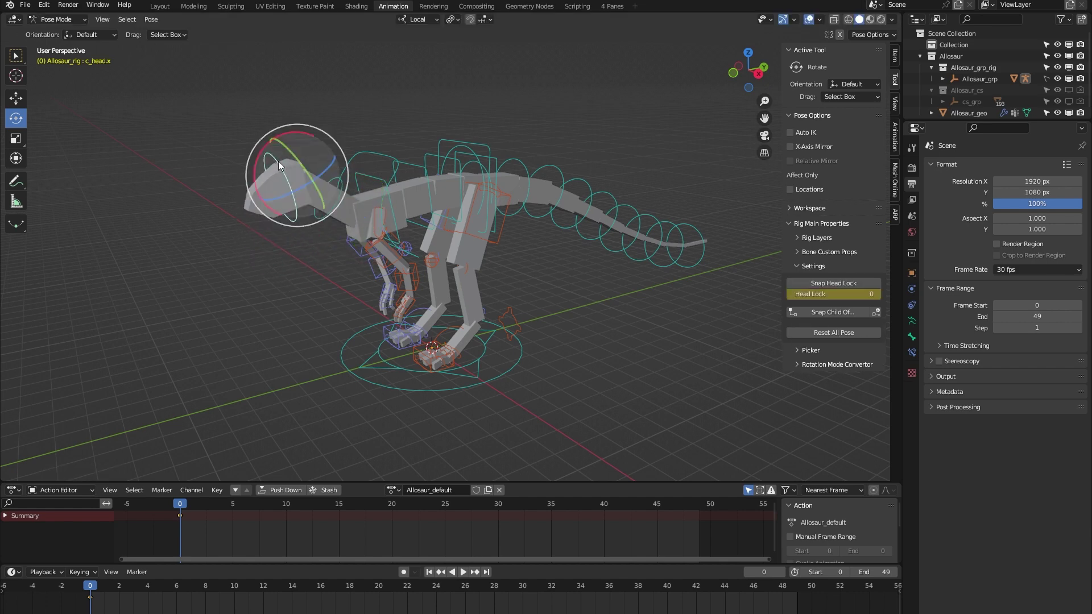
left_click(841, 294)
type("1")
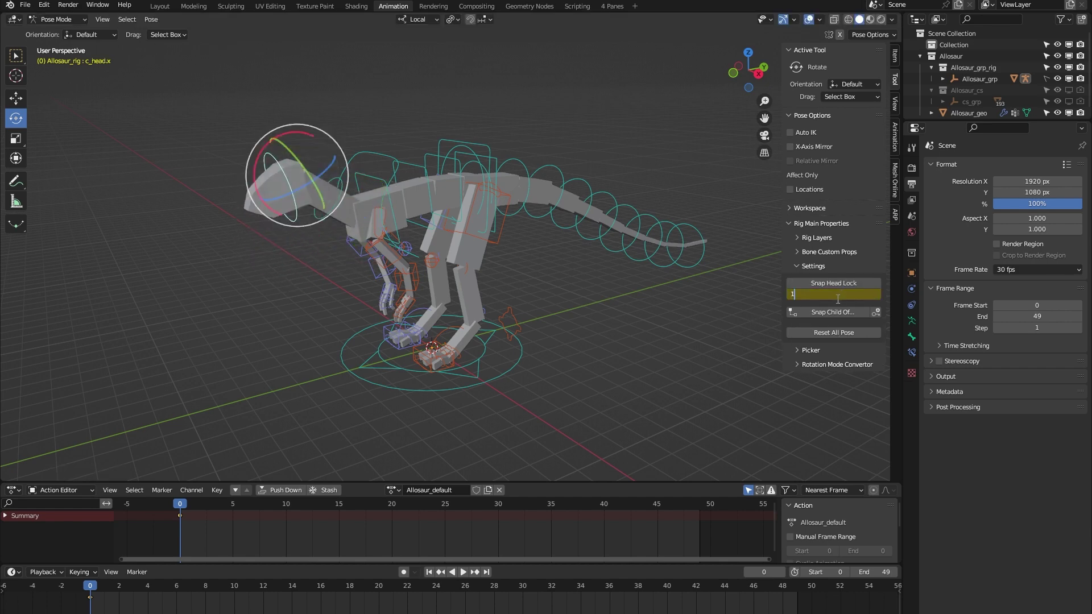
key("Return")
left_click(612, 355)
middle_click_drag(563, 374, 547, 353, "shift")
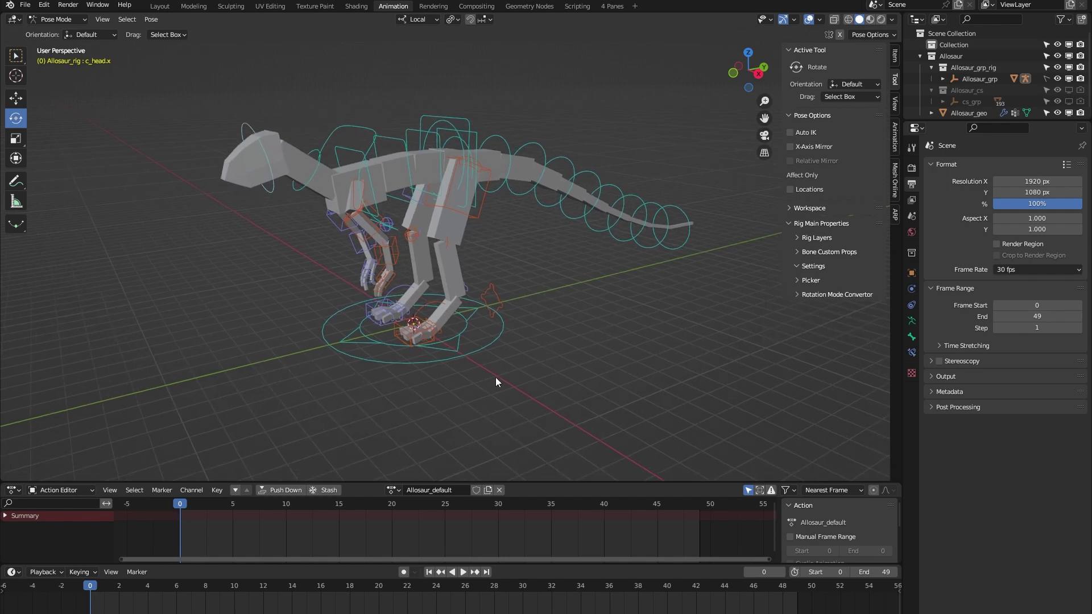
scroll(489, 359, "up", 3)
Step: Move the left foot IK controller c_foot_ik.l, then snap the left leg to FK
left_click(381, 318)
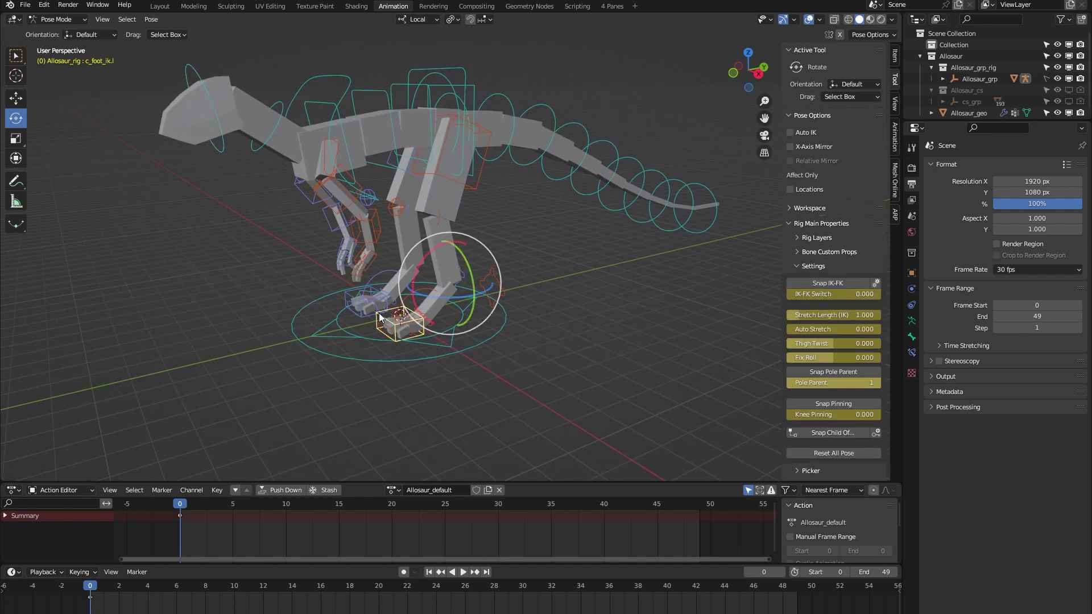
key("w")
left_click_drag(428, 267, 422, 204)
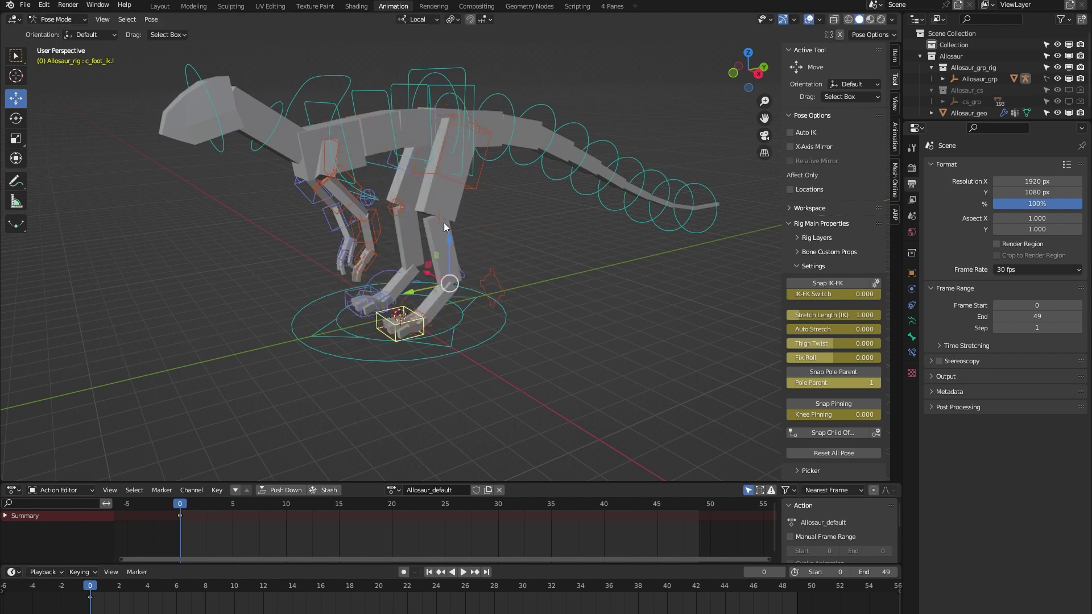
left_click(854, 283)
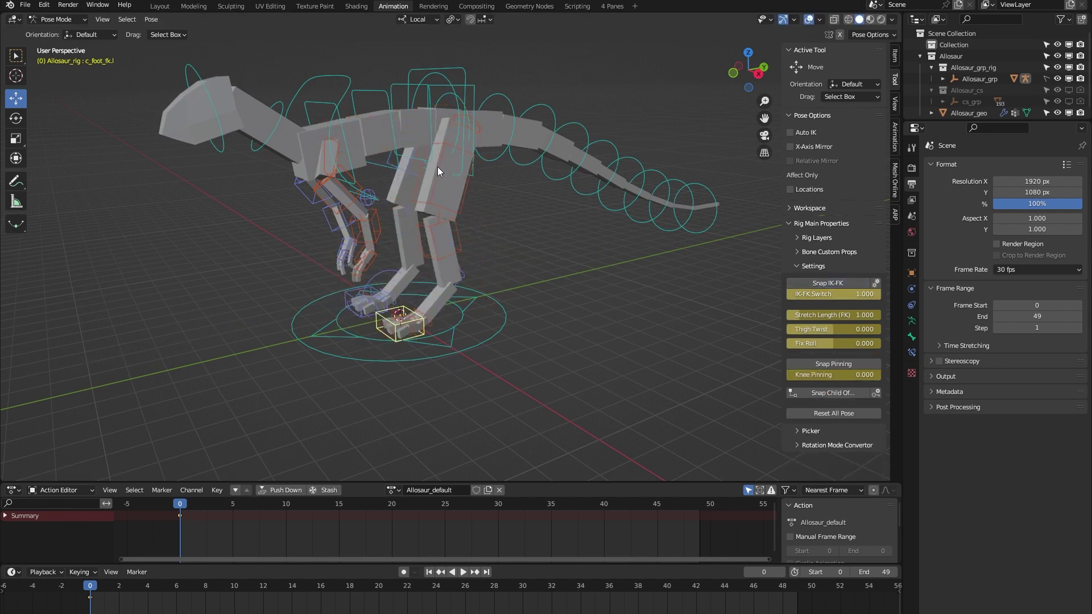
Step: Swing the leg up from c_thigh_fk.l, undo it, and snap the left leg back to IK
left_click(437, 167)
key("r")
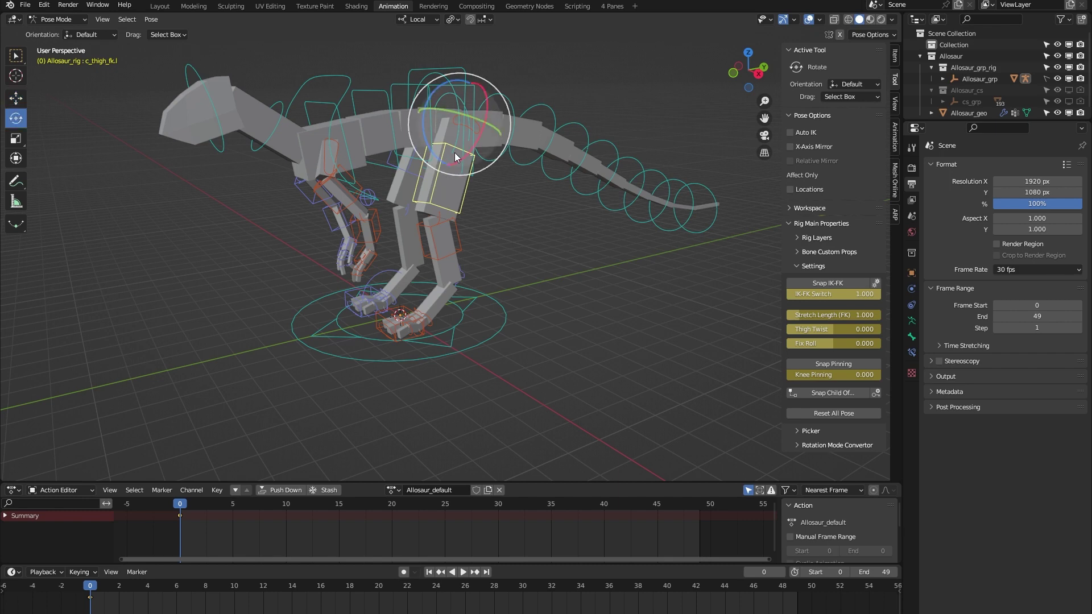
left_click_drag(455, 153, 720, 265)
key("ctrl+z")
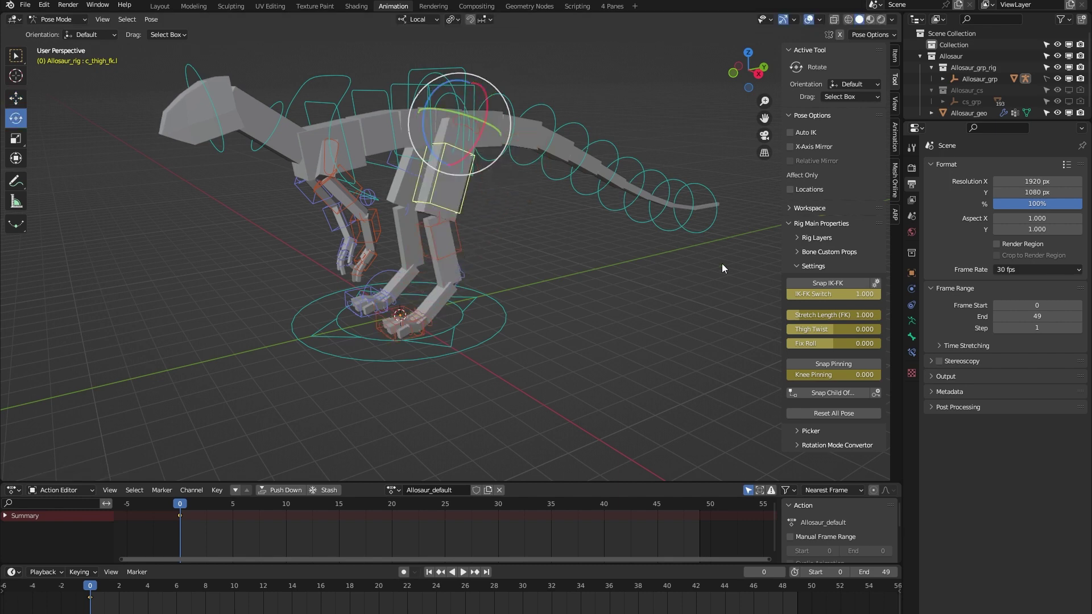
left_click(821, 284)
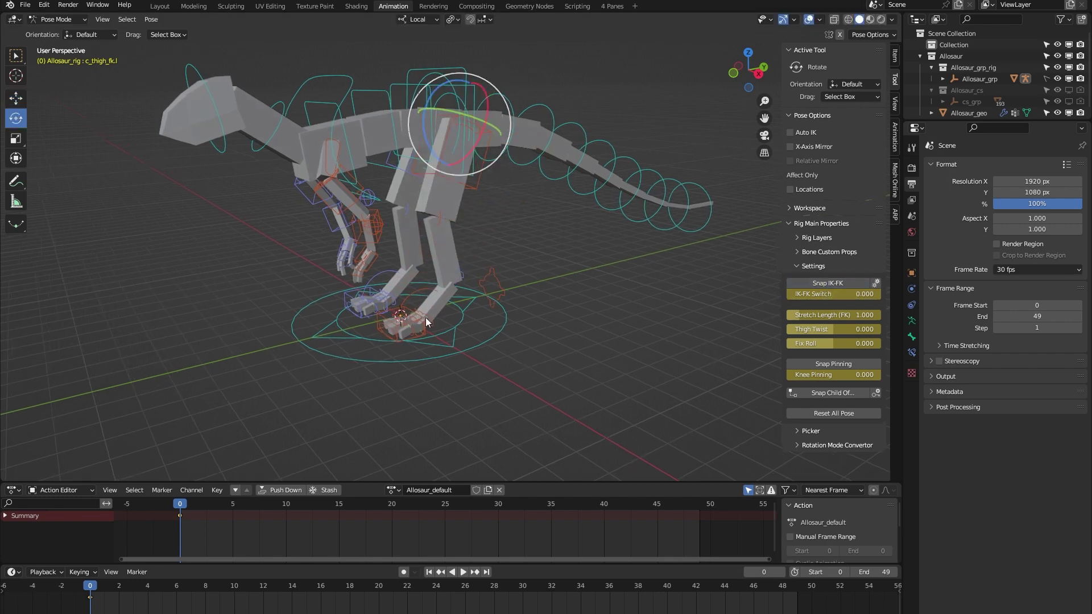
left_click(408, 313)
Step: Set Auto Stretch to 1 and pull the left foot to stretch the leg, then undo
key("g")
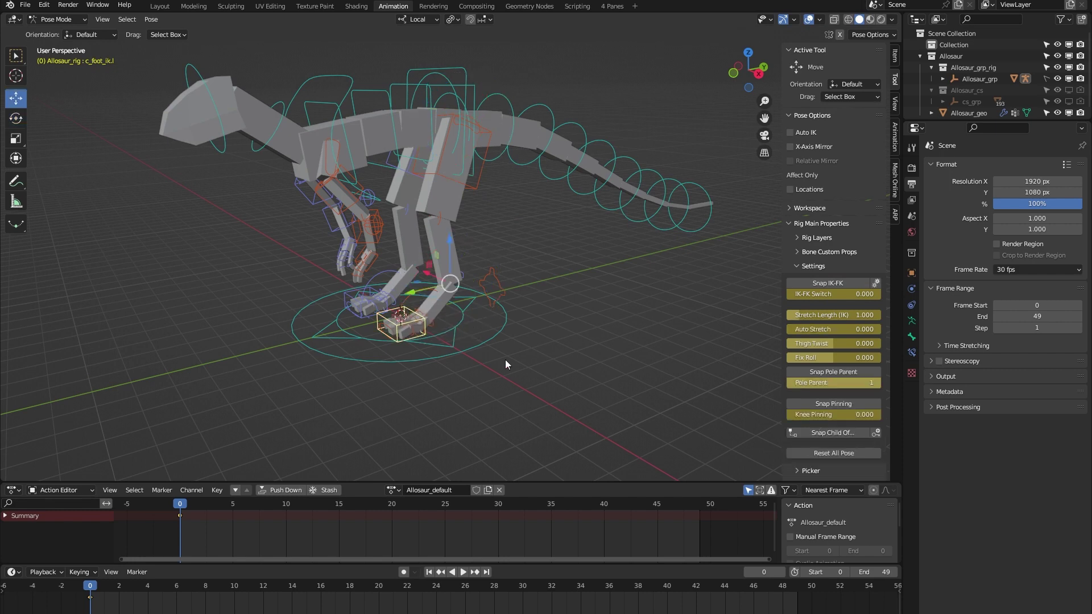
double_click(849, 331)
type("1")
key("Return")
middle_click_drag(554, 393, 541, 392)
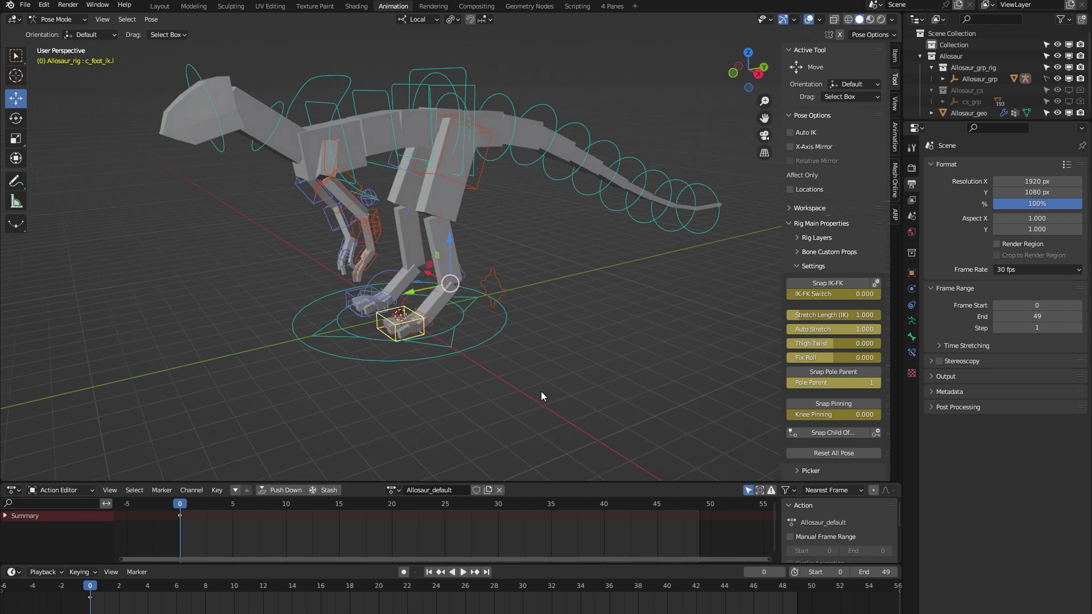
left_click_drag(431, 271, 410, 314)
key("ctrl+z")
Step: Set Auto Stretch back to 0 and drag the Thigh Twist slider to -1
middle_click_drag(487, 387, 506, 386)
double_click(816, 329)
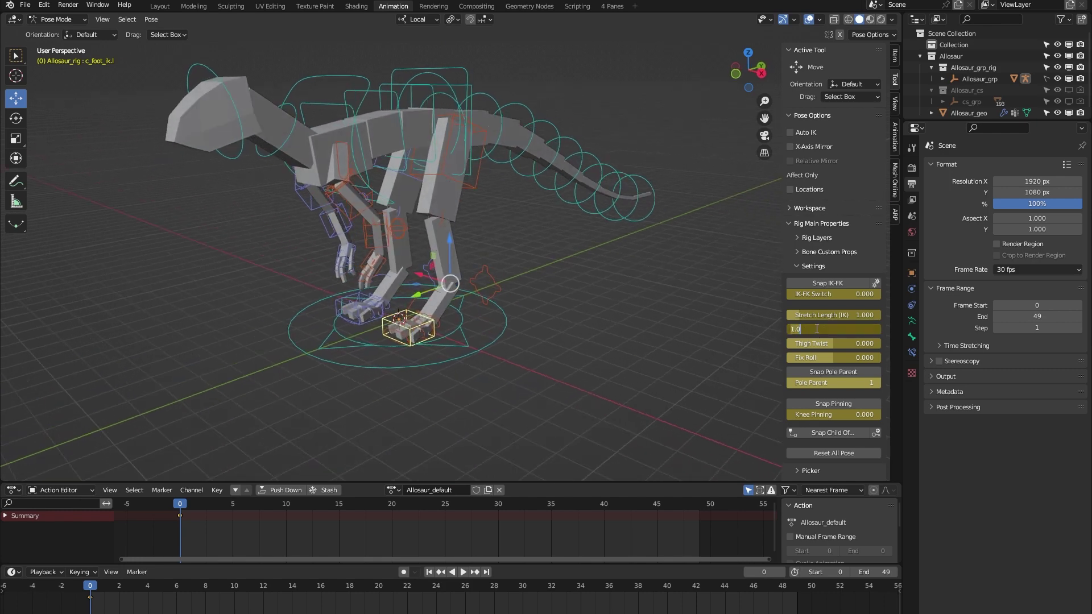
type("0")
key("Return")
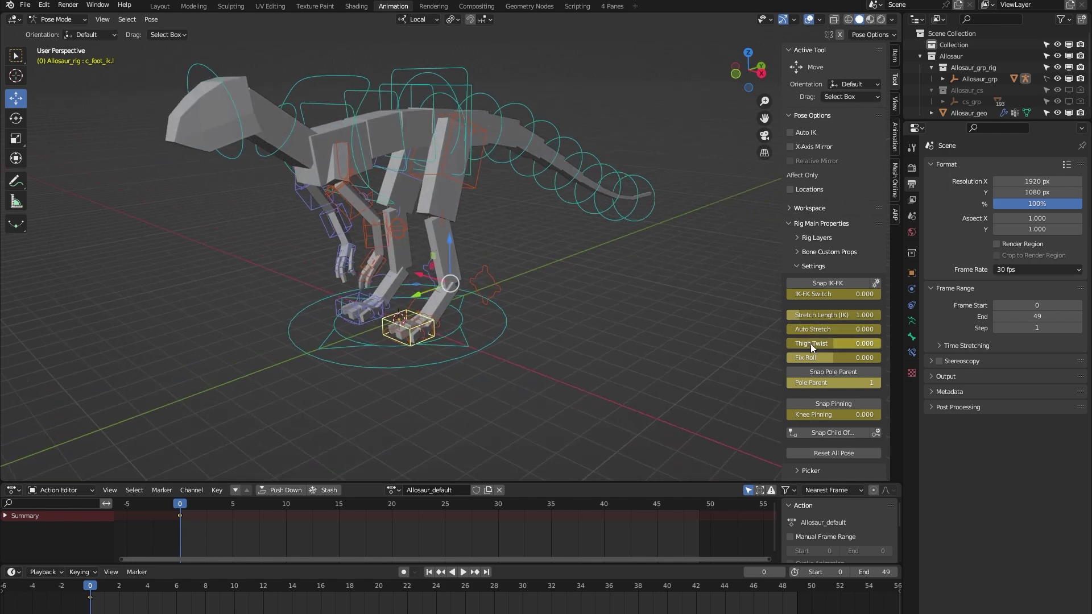
mouse_move(811, 344)
left_mouse_down()
mouse_move(796, 345)
mouse_move(831, 343)
left_mouse_up()
key("ctrl+z")
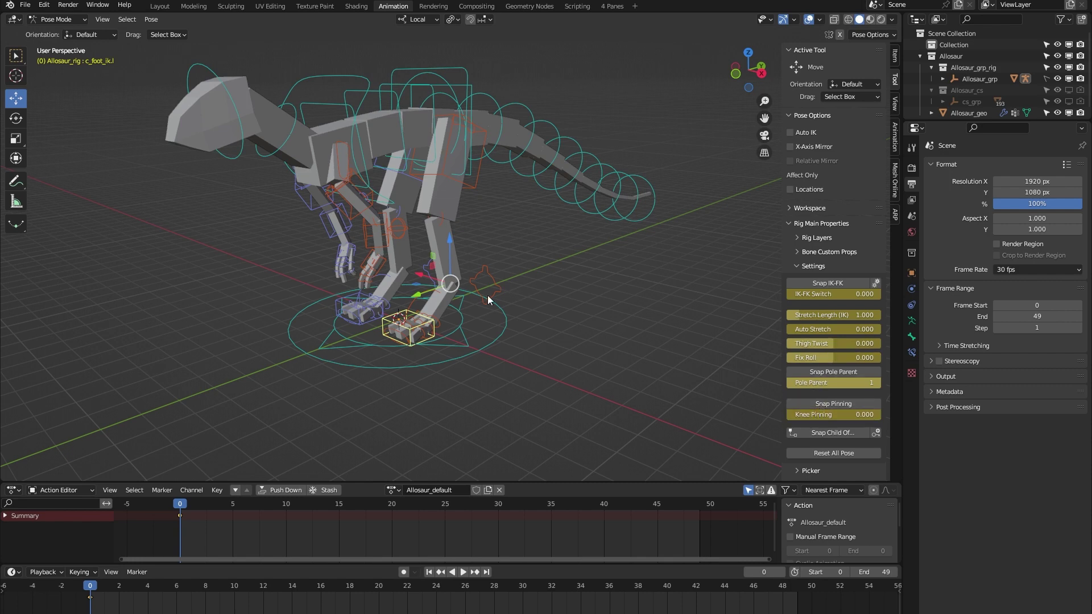
middle_click_drag(487, 295, 475, 260)
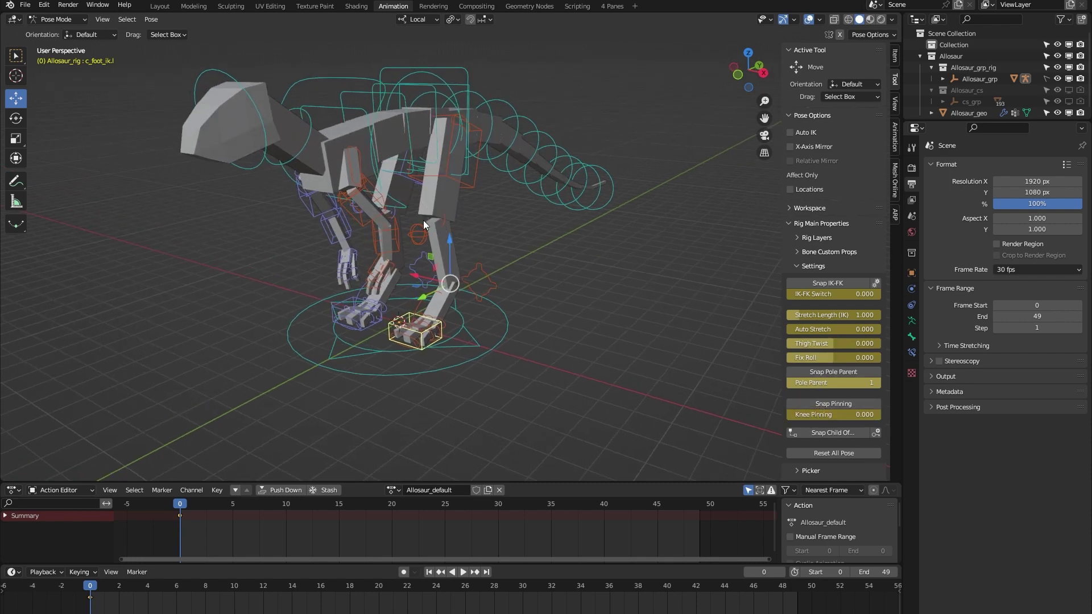
left_click_drag(431, 258, 394, 199)
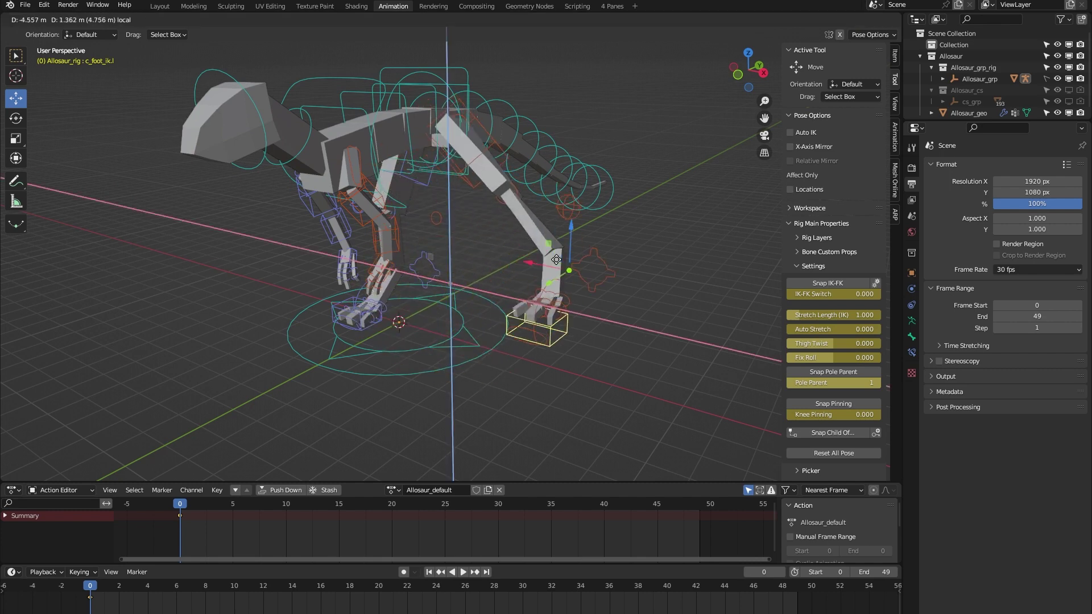
key("Escape")
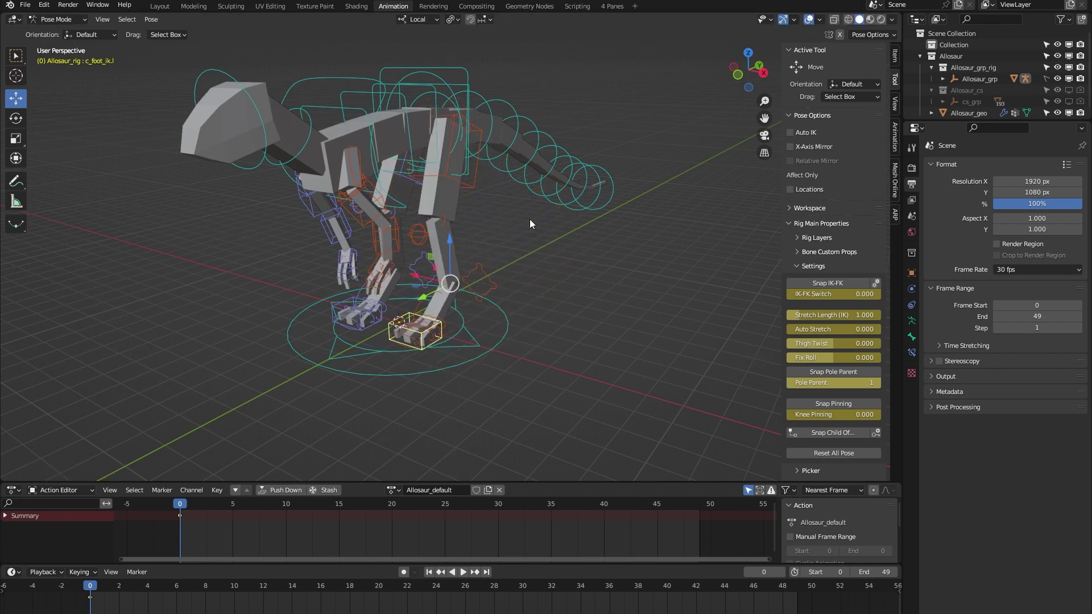
left_click(831, 413)
type("1")
key("Return")
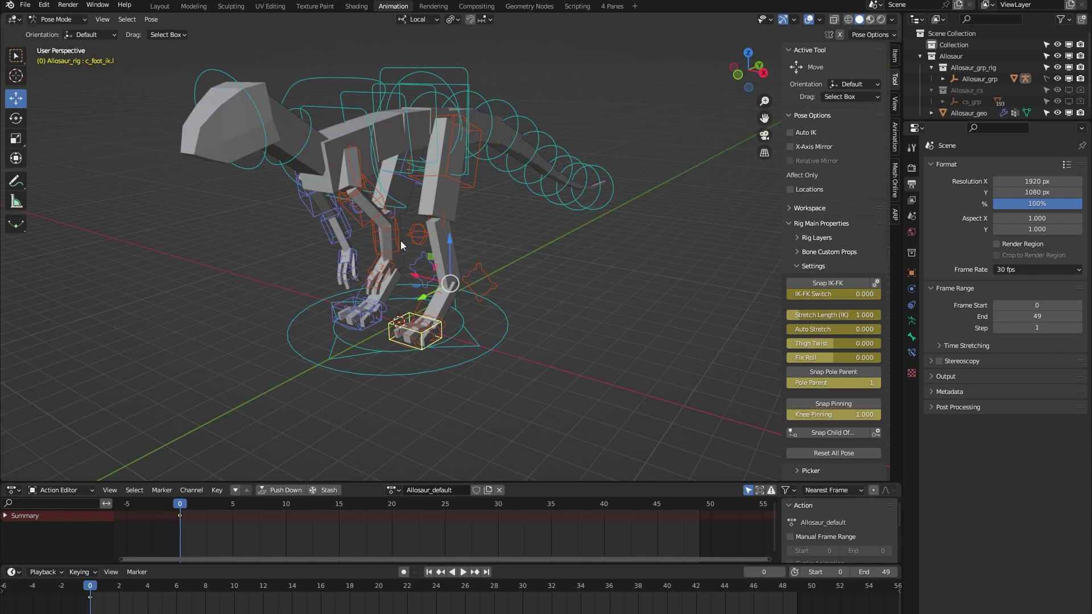
left_click_drag(429, 259, 539, 242)
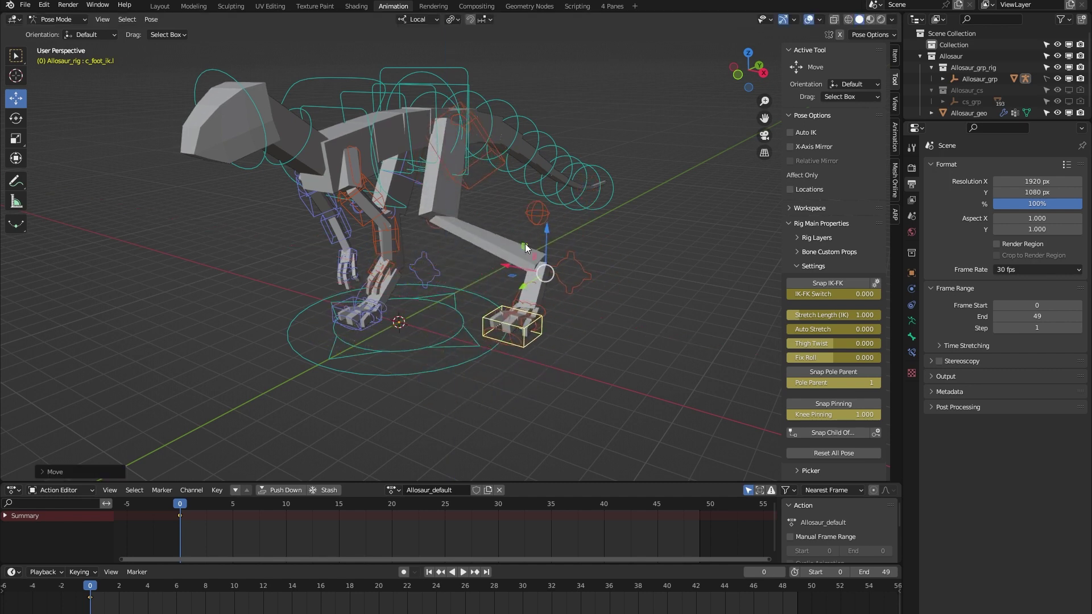
key("Escape")
left_click(833, 416)
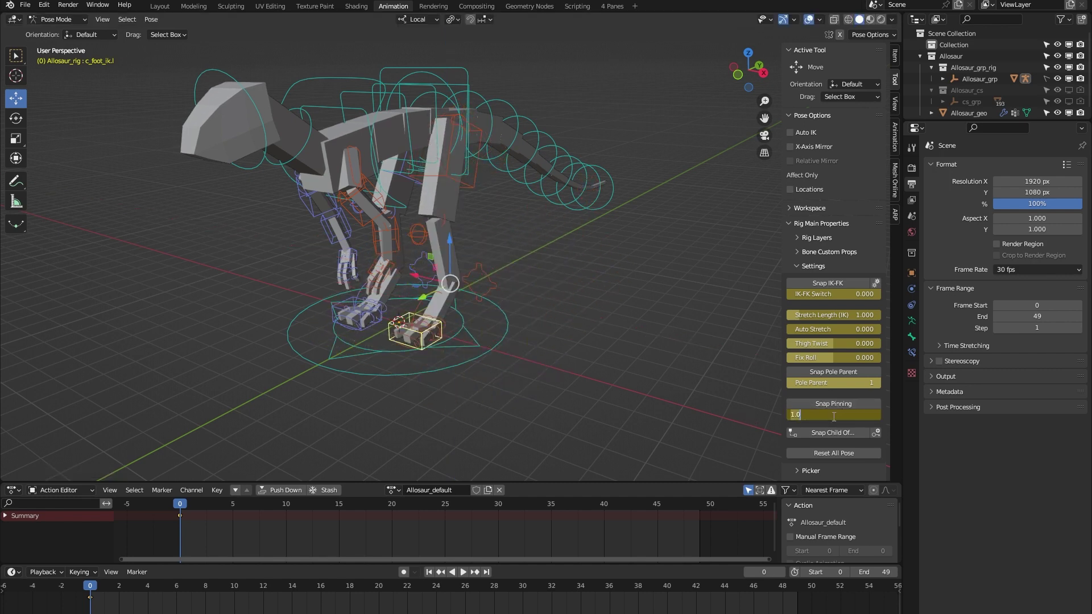
type("0")
key("Return")
scroll(410, 340, "up", 6)
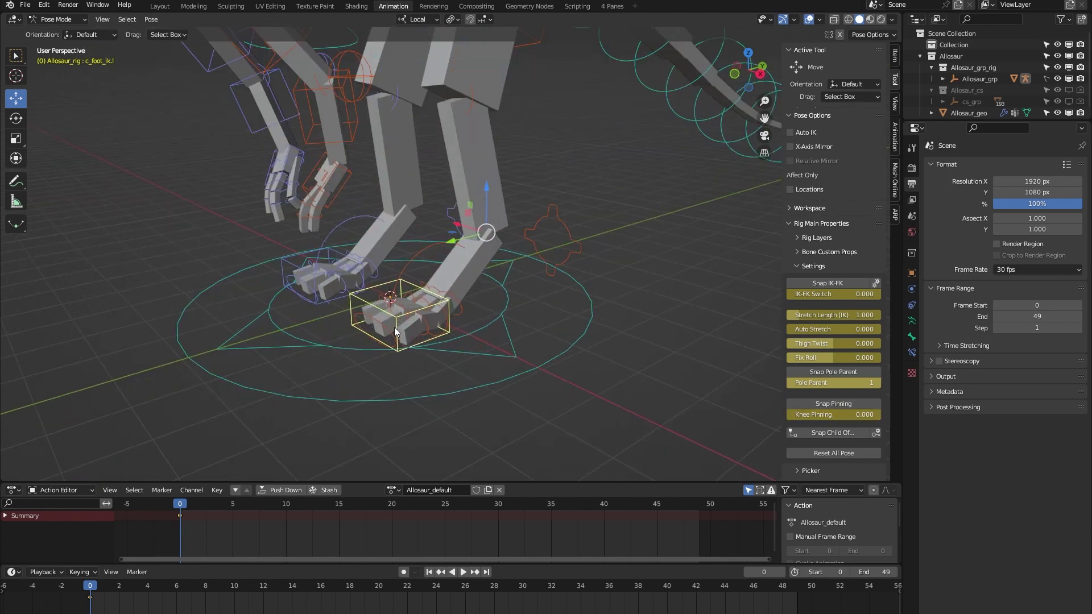
left_click(387, 326)
middle_click_drag(418, 389, 401, 383)
key("r")
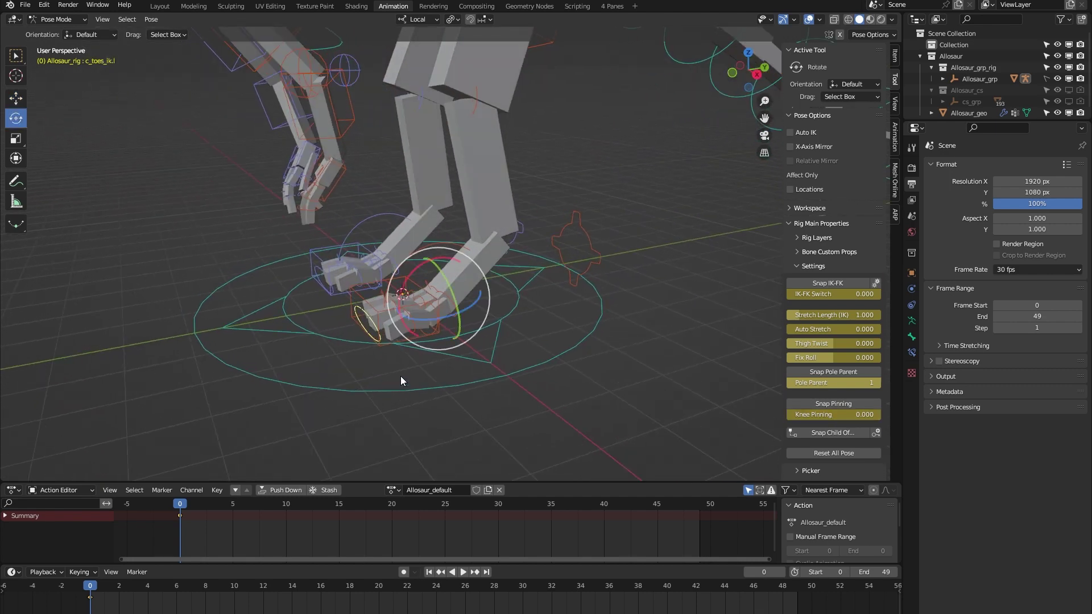
left_click_drag(409, 276, 394, 304)
key("ctrl+z")
left_click(438, 391)
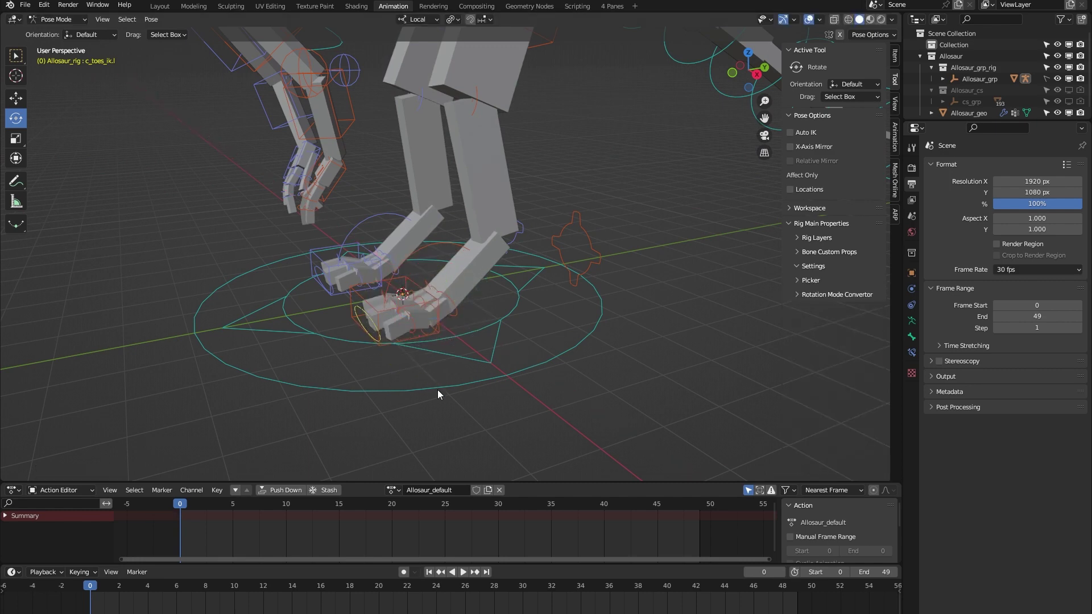
left_click(450, 316)
middle_click_drag(450, 316, 440, 315)
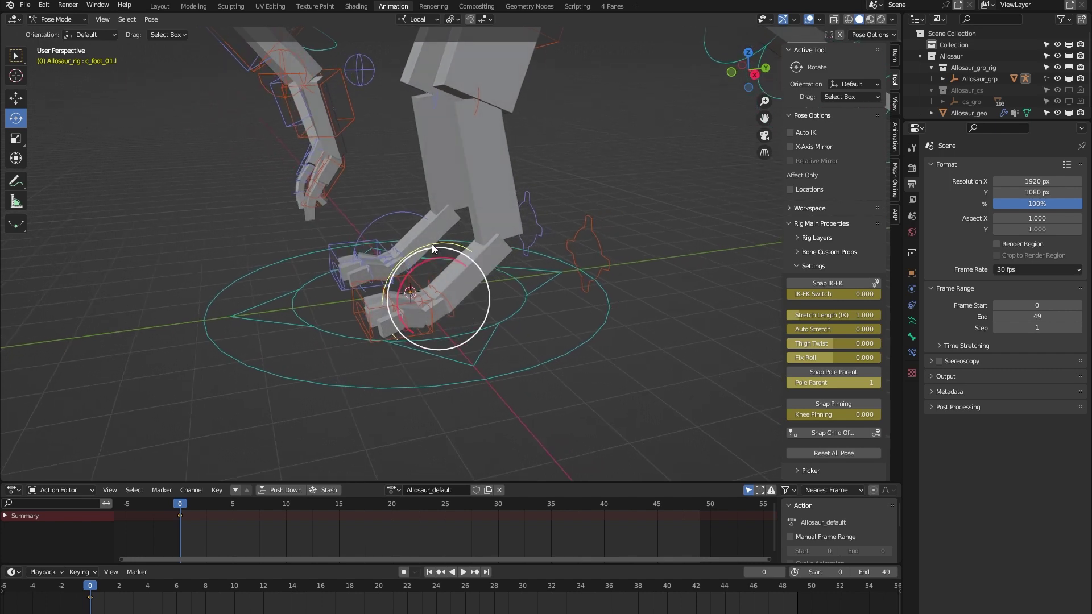
left_click_drag(440, 254, 362, 298)
key("ctrl+z")
middle_click_drag(550, 279, 571, 271)
left_click(581, 245)
key("shift+space")
key("g")
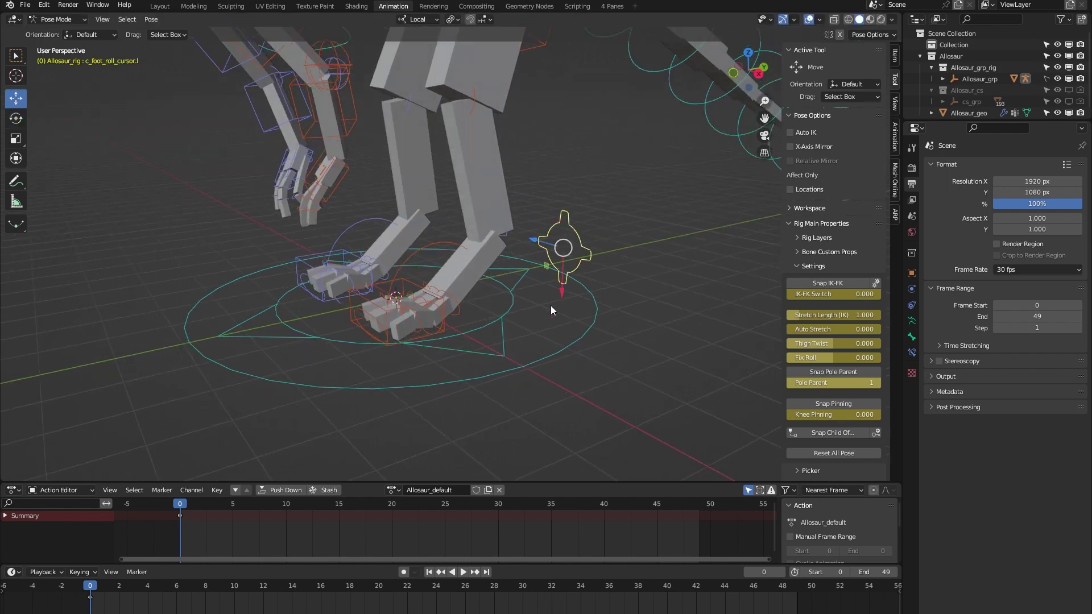
middle_click_drag(551, 306, 576, 318)
scroll(576, 319, "down", 1)
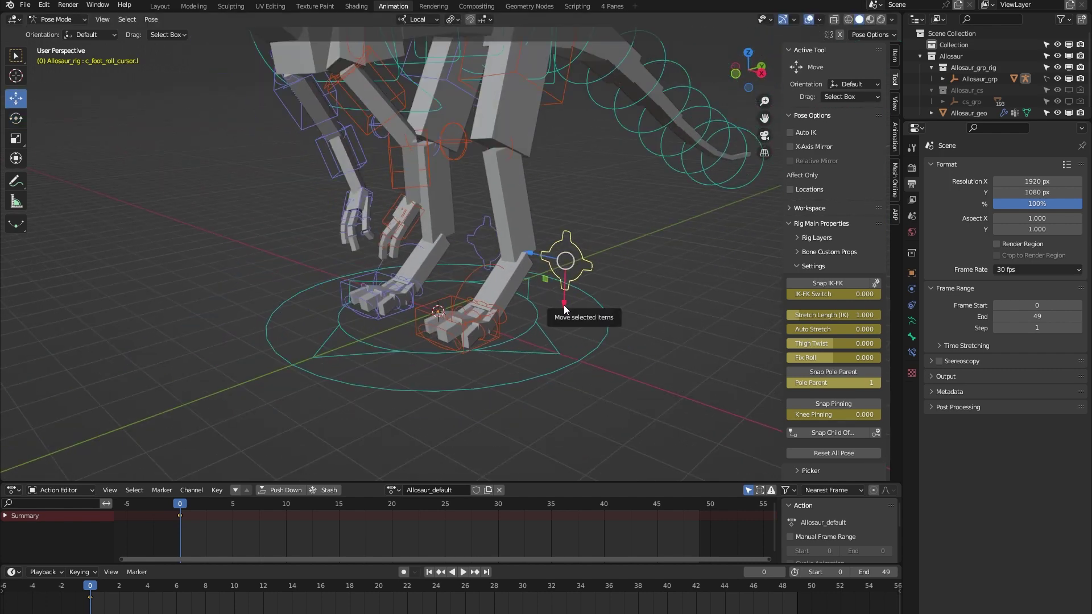
left_click_drag(563, 303, 531, 339)
right_click(529, 344)
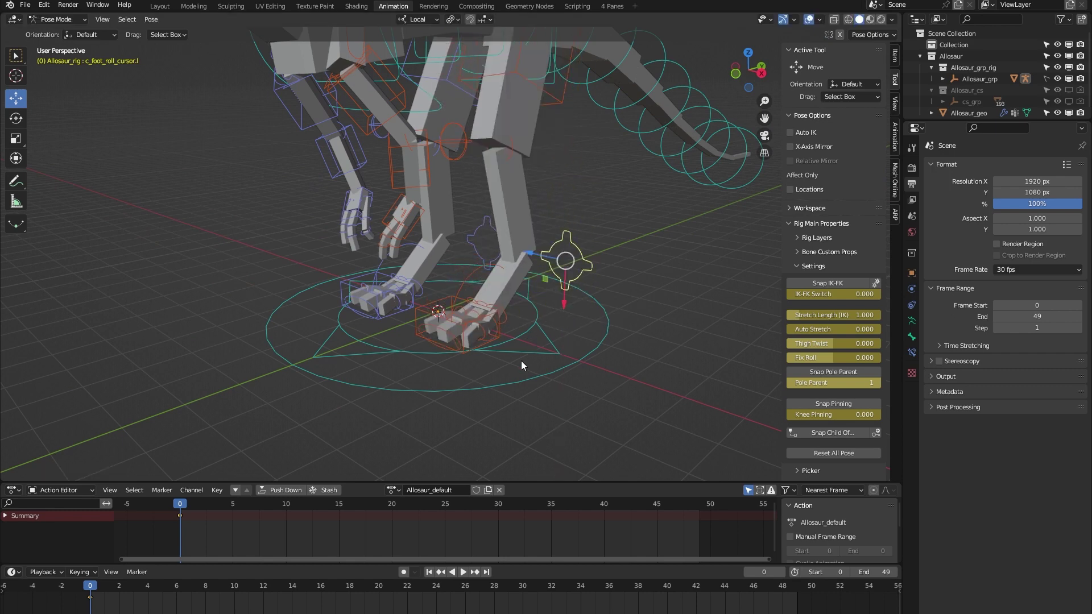
middle_click_drag(521, 362, 547, 367)
left_click_drag(521, 254, 532, 310)
scroll(598, 285, "down", 5)
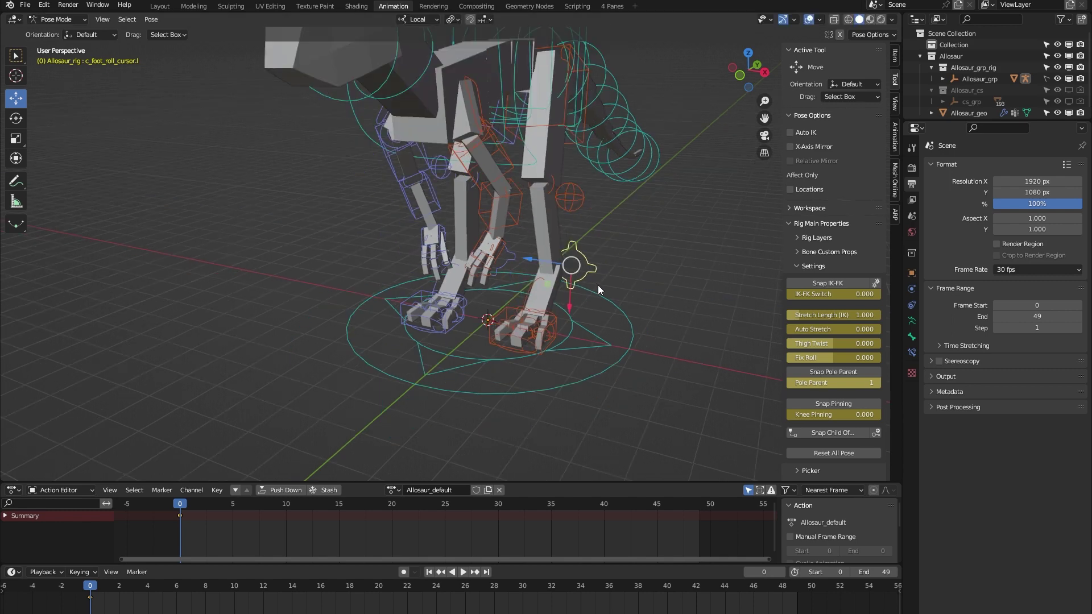
left_click(591, 286)
middle_click_drag(591, 287, 508, 250, "shift")
Step: Snap the left arm's IK-FK from c_arm_fk.l and rotate the upper arm about X
scroll(509, 249, "up", 3)
scroll(502, 245, "up", 1)
left_click(480, 228)
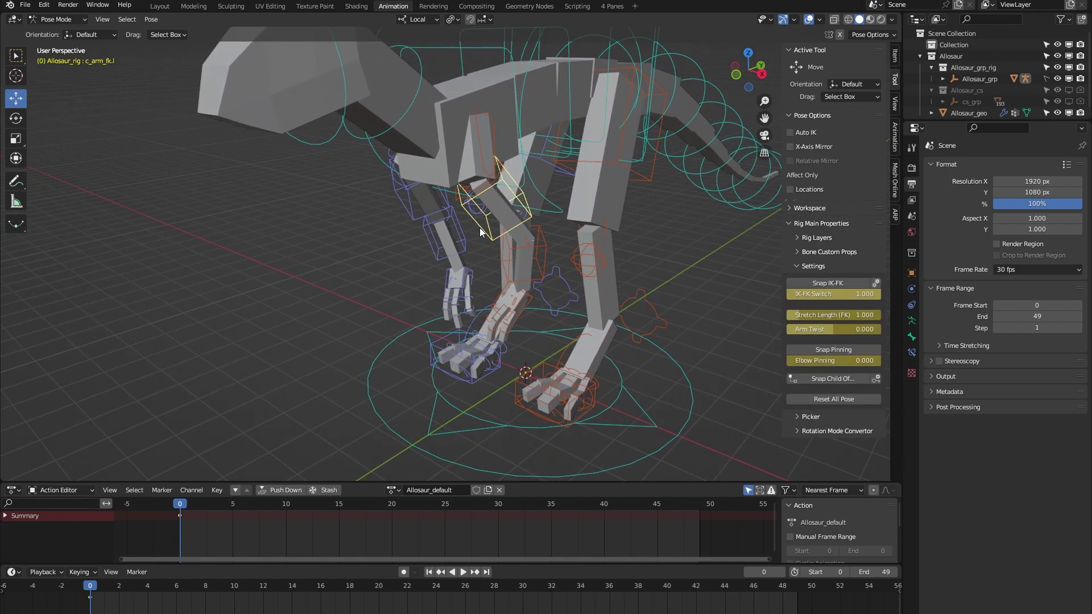
left_click(807, 280)
key("shift+space")
key("r")
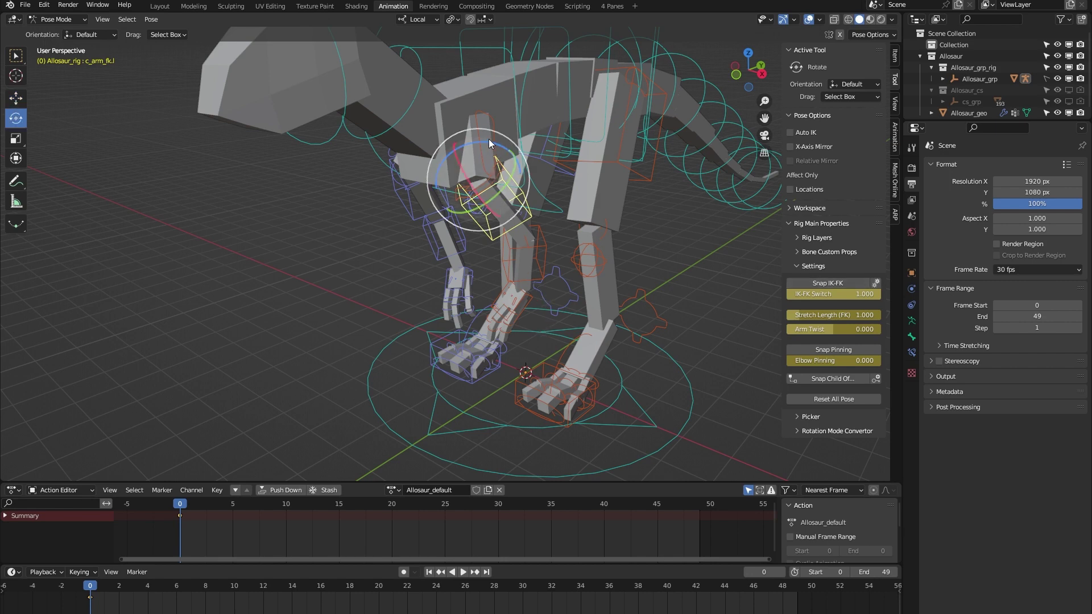
left_click_drag(467, 176, 425, 163)
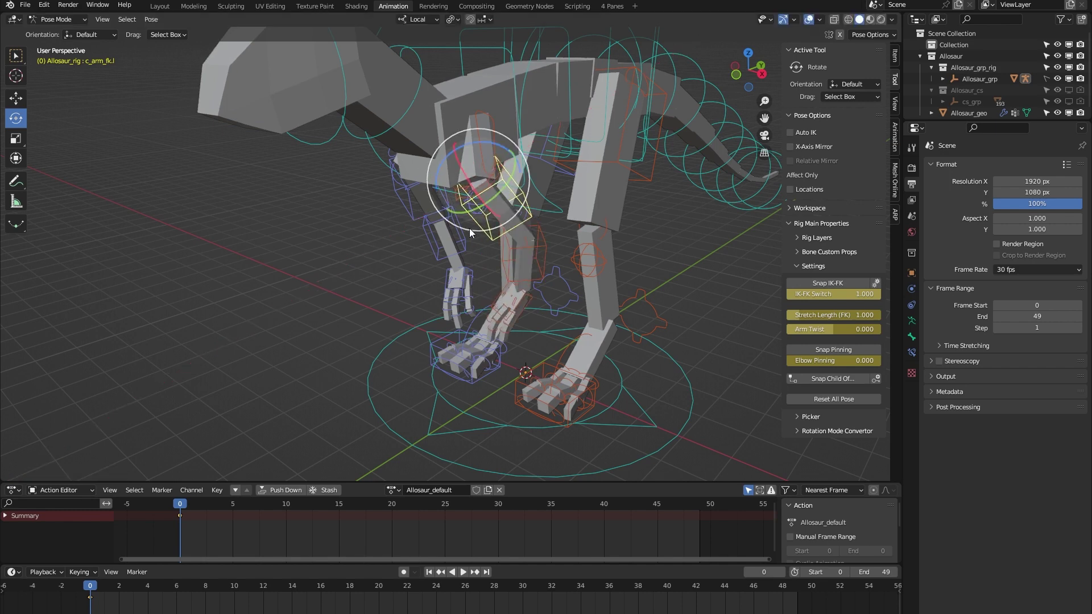
Step: Set IK-FK Switch to 0, then test-move c_hand_ik.l and undo
left_click(821, 294)
type("0")
key("Return")
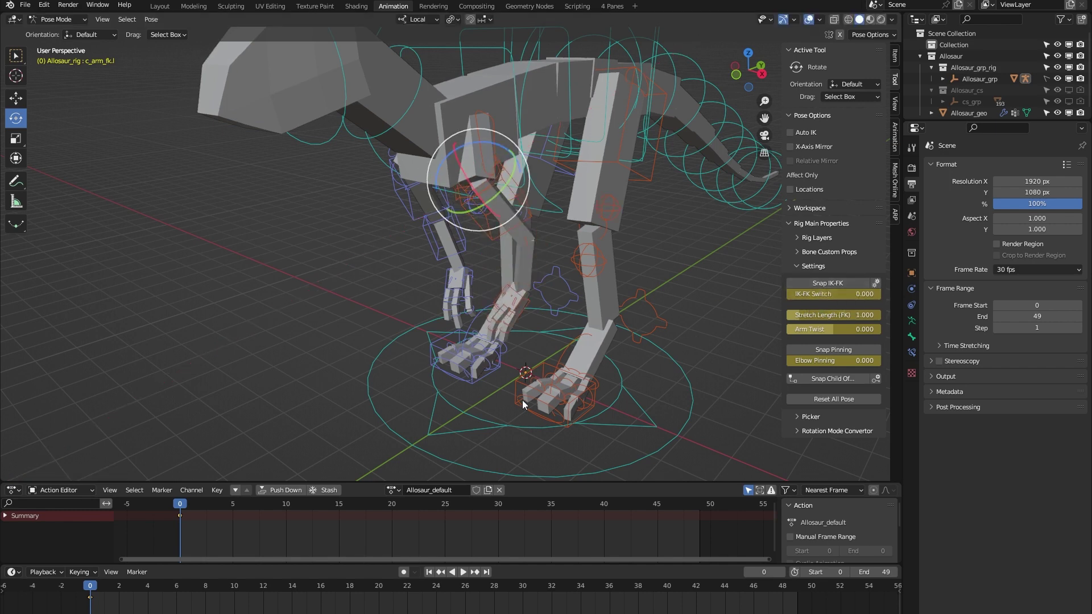
middle_click_drag(524, 405, 496, 367)
left_click(512, 299)
key("w")
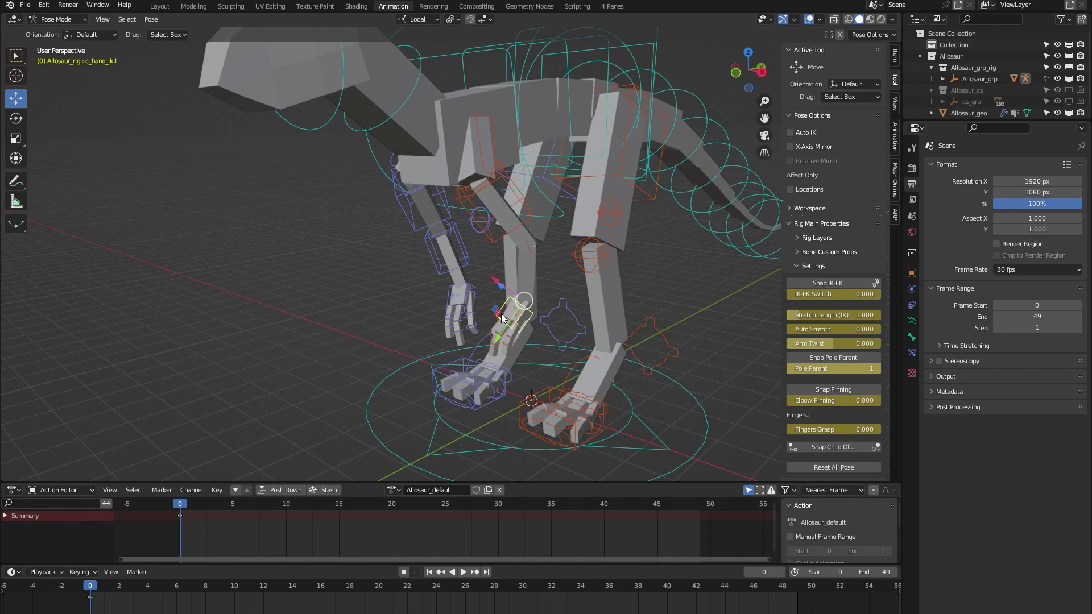
left_click_drag(501, 315, 508, 257)
key("ctrl+z")
left_click(840, 330)
type("1")
key("Return")
middle_click_drag(567, 359, 511, 345)
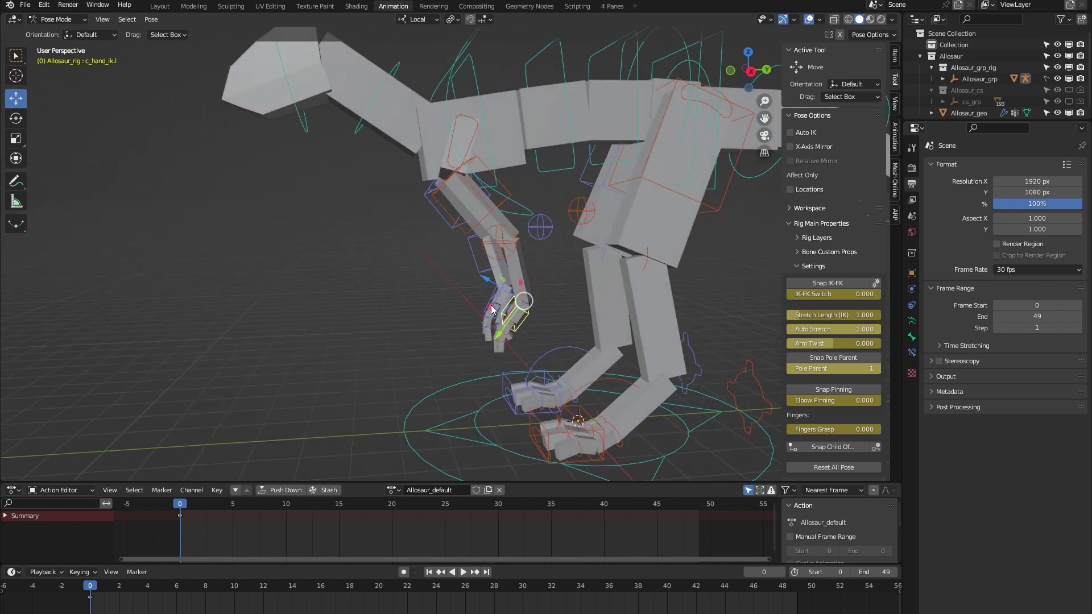
left_click_drag(495, 310, 303, 354)
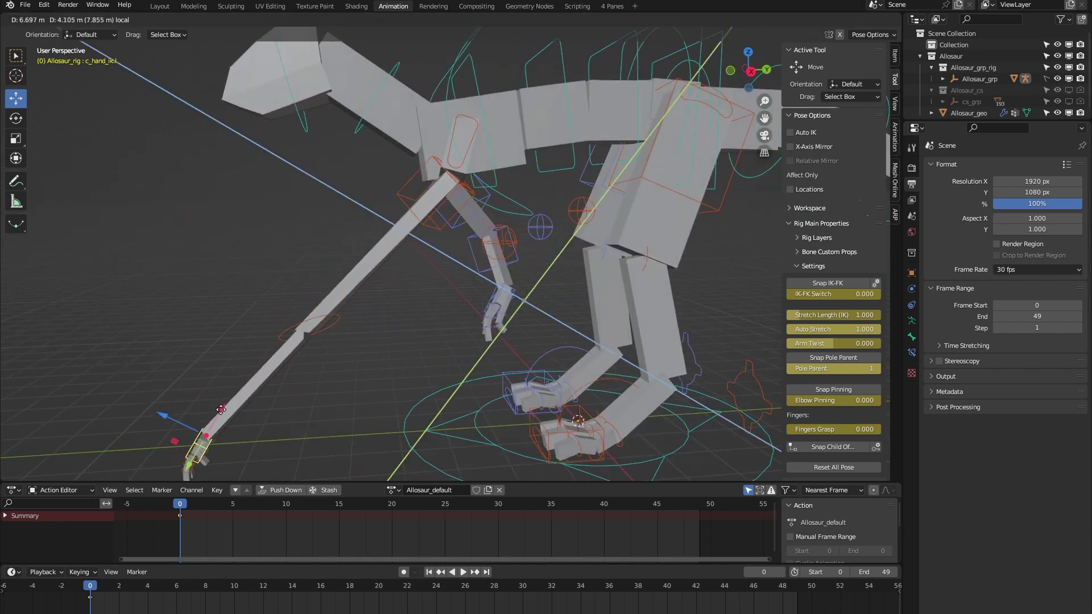
right_click(276, 365)
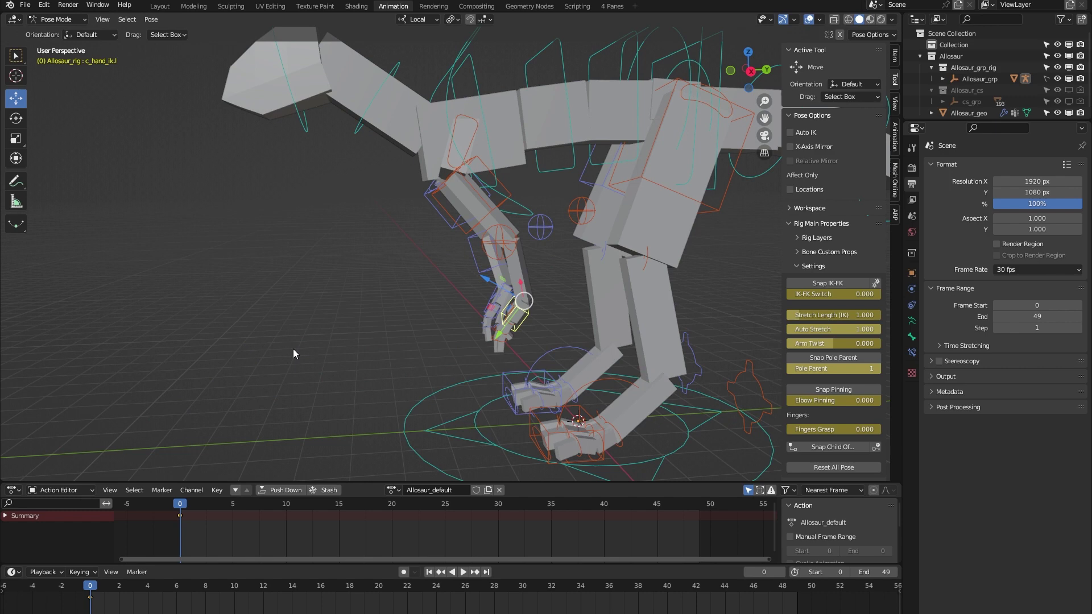
middle_click_drag(291, 349, 455, 341)
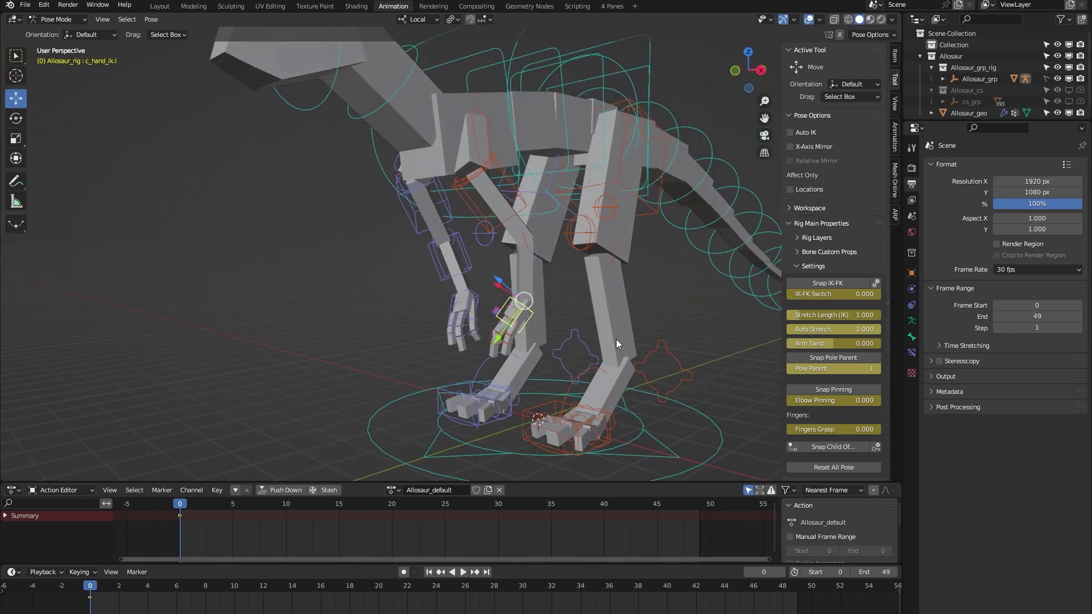
left_click(792, 330)
type("0")
key("Return")
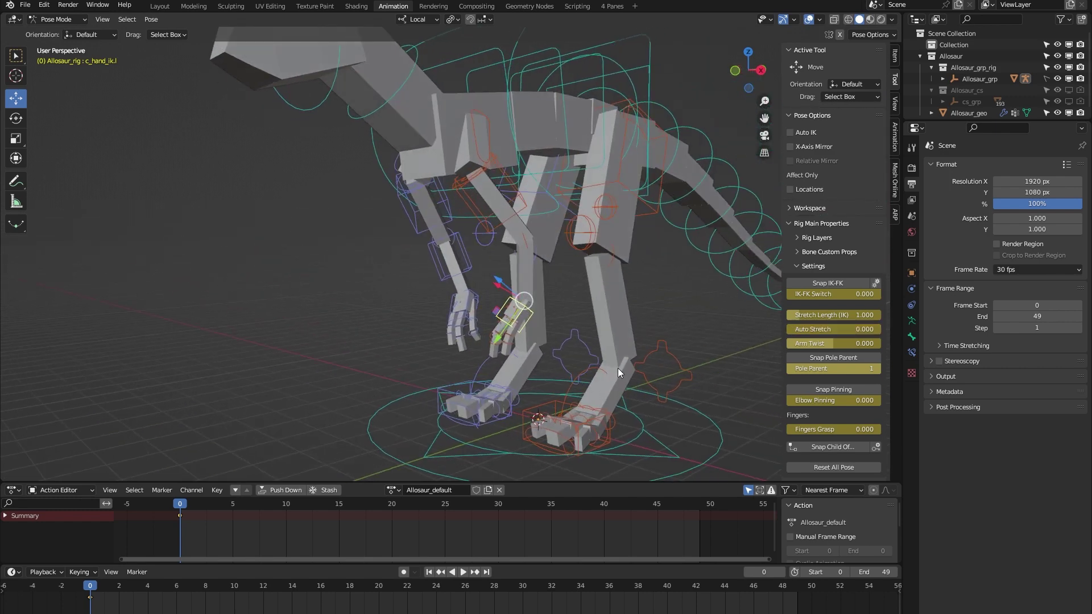
mouse_move(806, 344)
left_mouse_down()
mouse_move(865, 344)
mouse_move(821, 343)
left_mouse_up()
key("BackSpace")
middle_click_drag(559, 332, 479, 341)
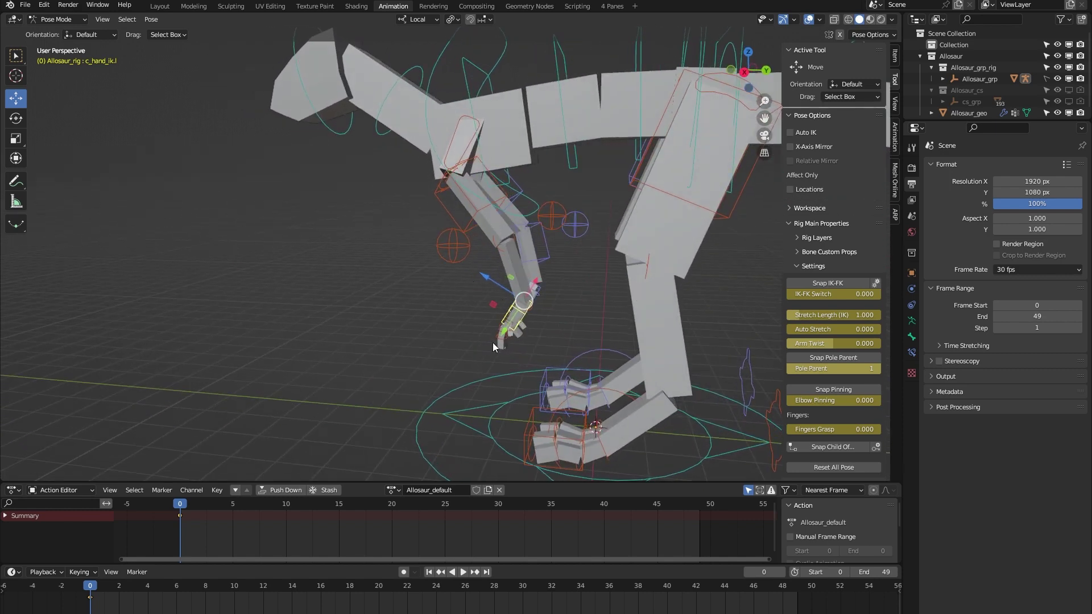
middle_click_drag(493, 341, 528, 302)
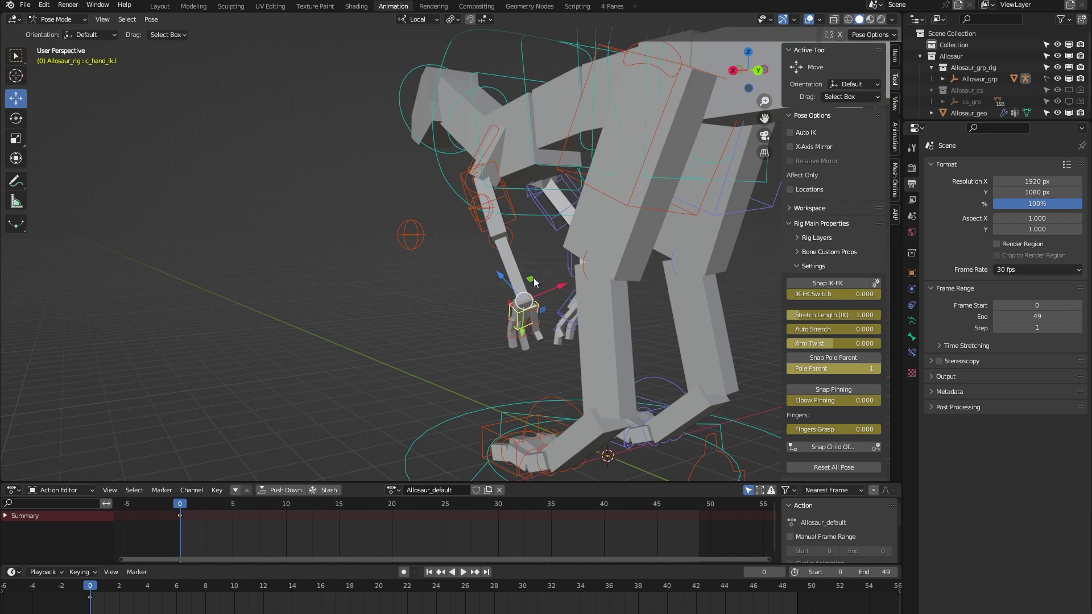
mouse_move(534, 282)
left_mouse_down()
mouse_move(464, 279)
mouse_move(537, 248)
mouse_move(518, 269)
mouse_move(506, 246)
mouse_move(525, 271)
left_mouse_up()
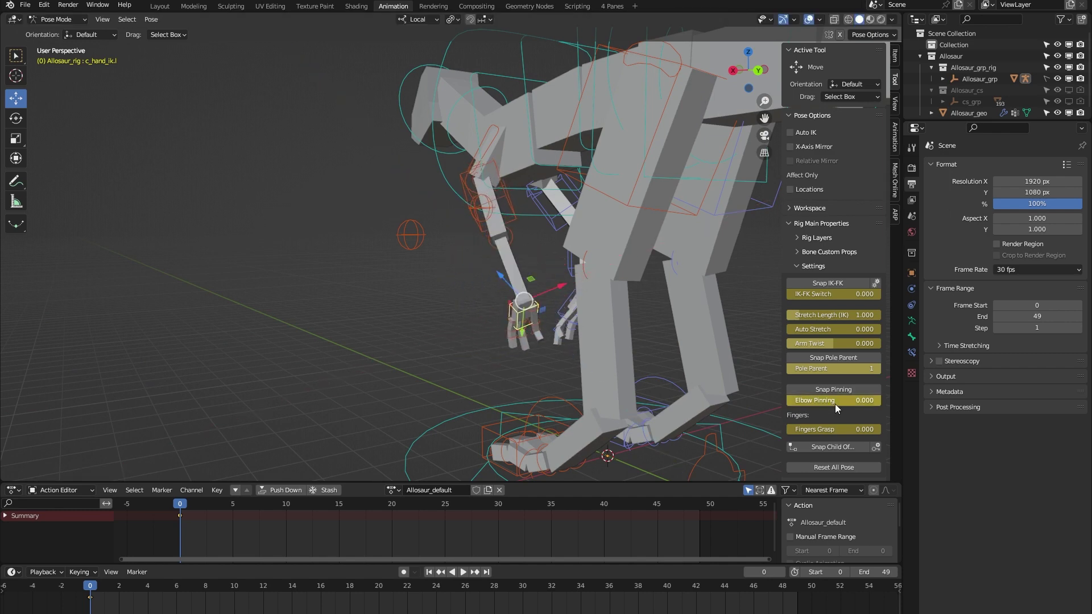
double_click(855, 401)
type("1")
key("Return")
left_click_drag(532, 281, 452, 298)
key("ctrl+z")
left_click(843, 402)
type("0")
key("Return")
middle_click_drag(449, 368, 391, 350)
scroll(533, 359, "up", 4)
left_click_drag(830, 430, 758, 427)
scroll(430, 330, "down", 5)
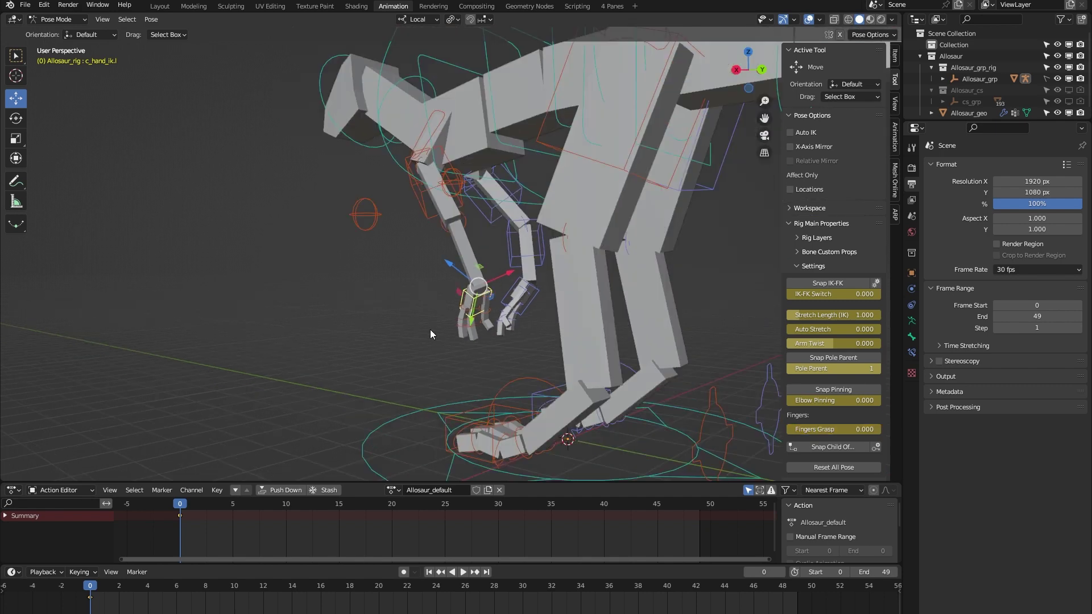
middle_click_drag(368, 308, 492, 329)
scroll(447, 369, "down", 4)
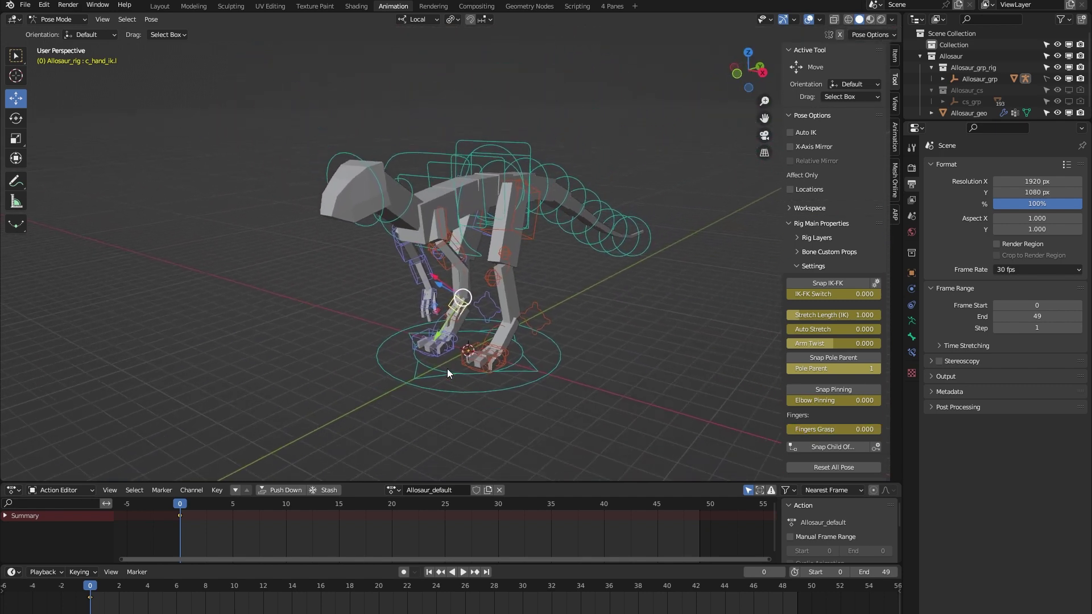